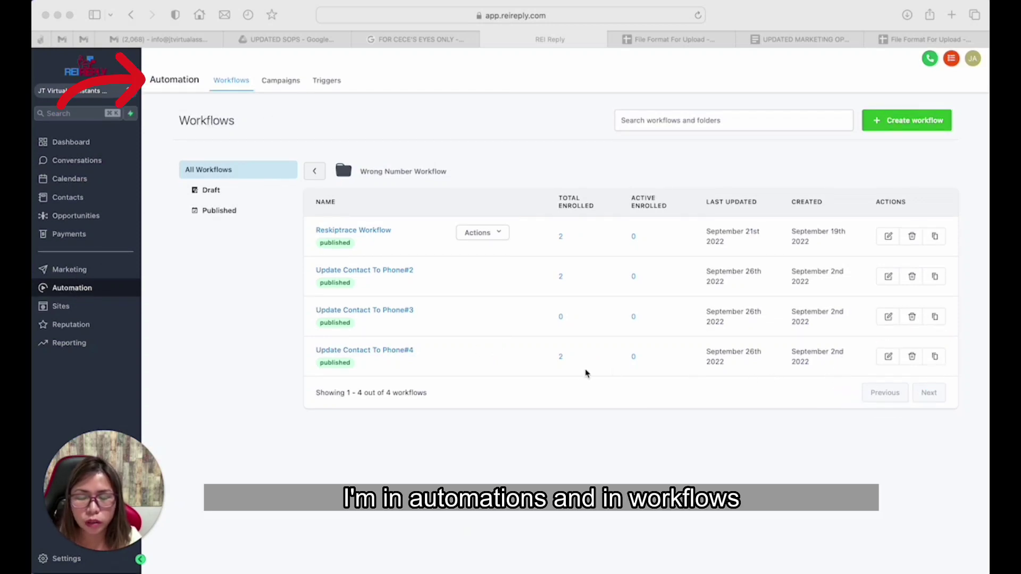
Step: Leave the Wrong Number Workflow folder in REI Reply for the 'UPDATED MARKETING OP...' guide document
click(878, 368)
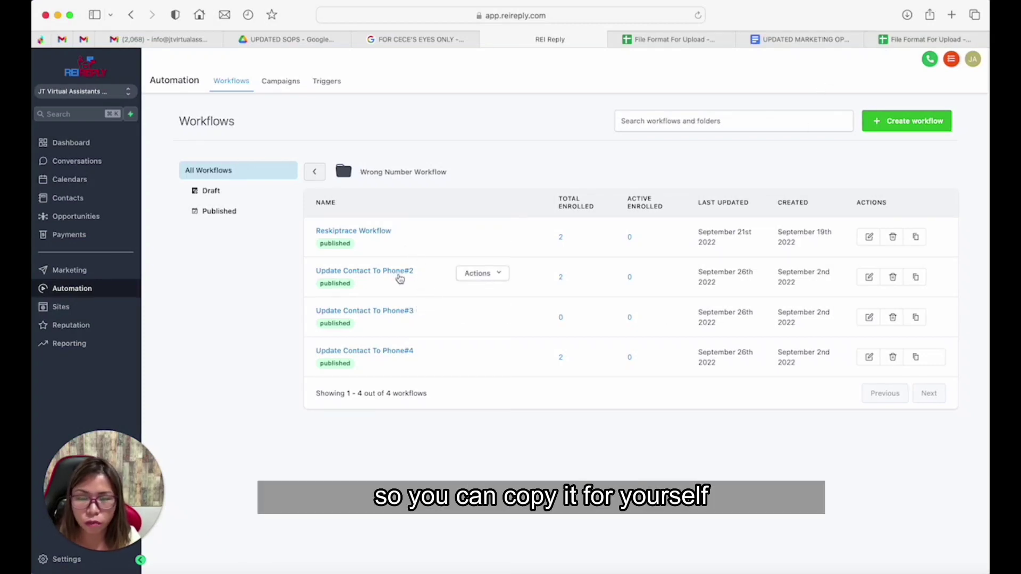
click(824, 41)
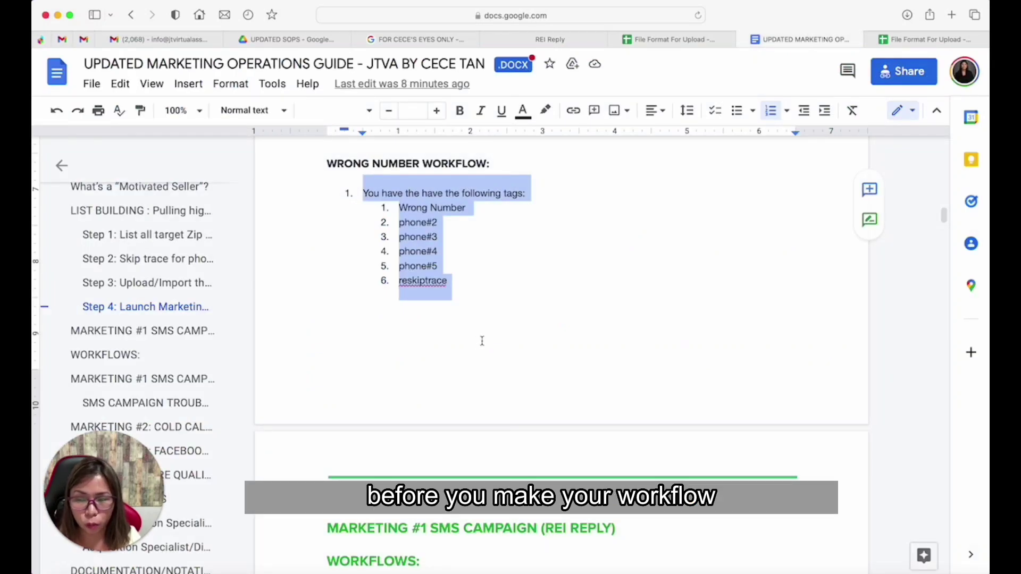
Step: Look over the Wrong Number Workflow tag list in the marketing operations guide
click(475, 307)
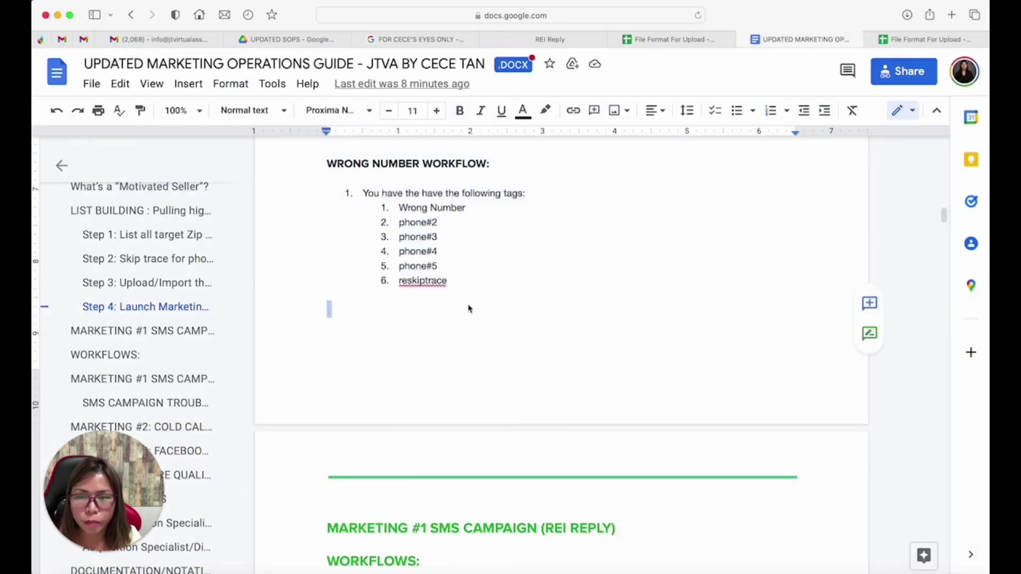
drag(387, 195, 464, 288)
click(464, 288)
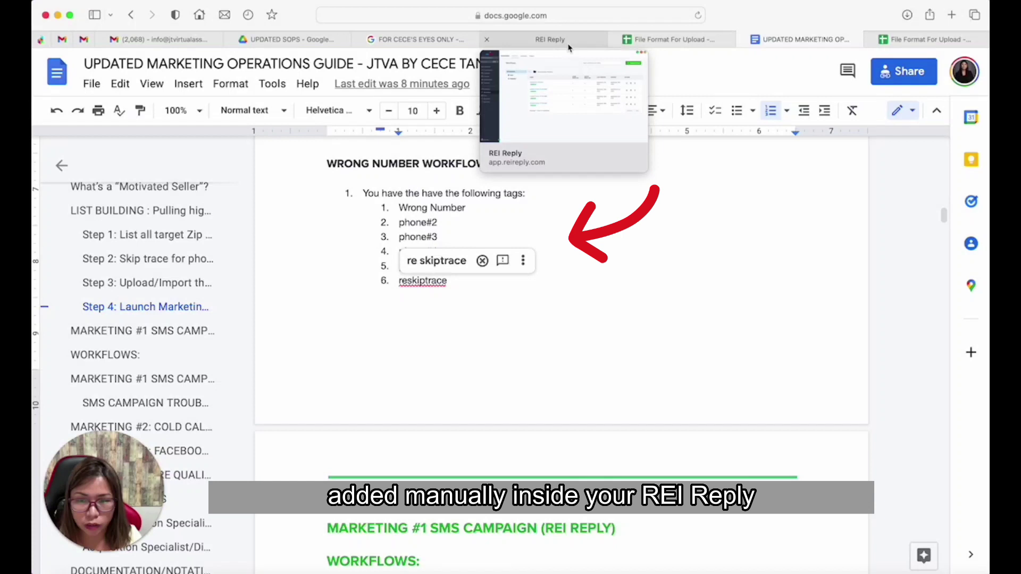
click(440, 266)
drag(400, 208, 468, 212)
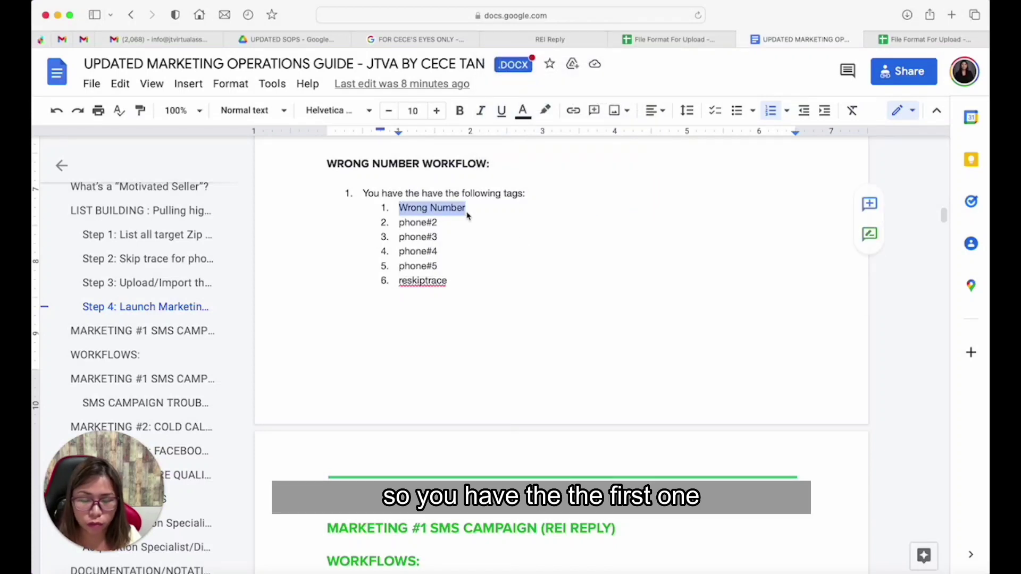
click(413, 226)
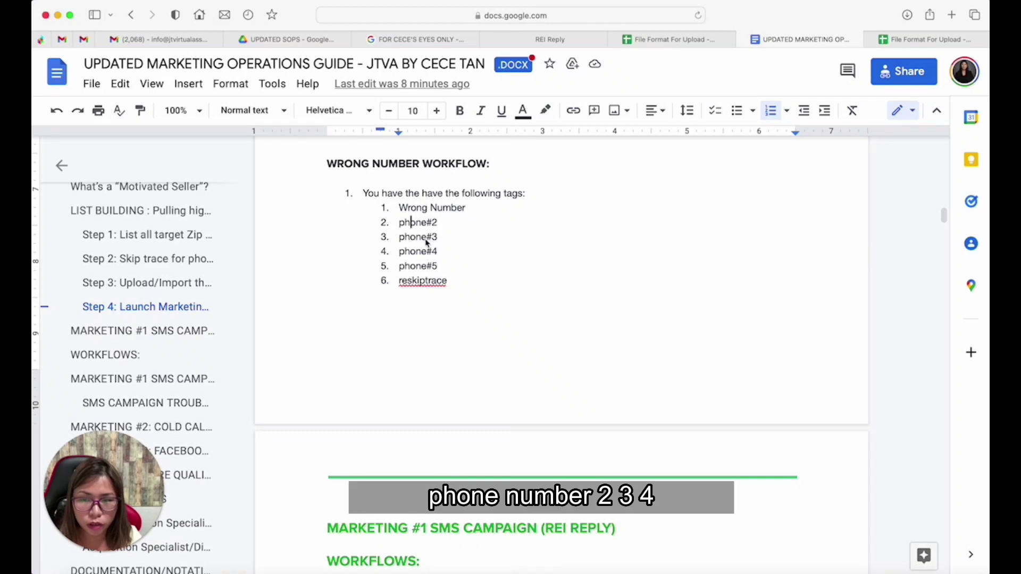
click(450, 282)
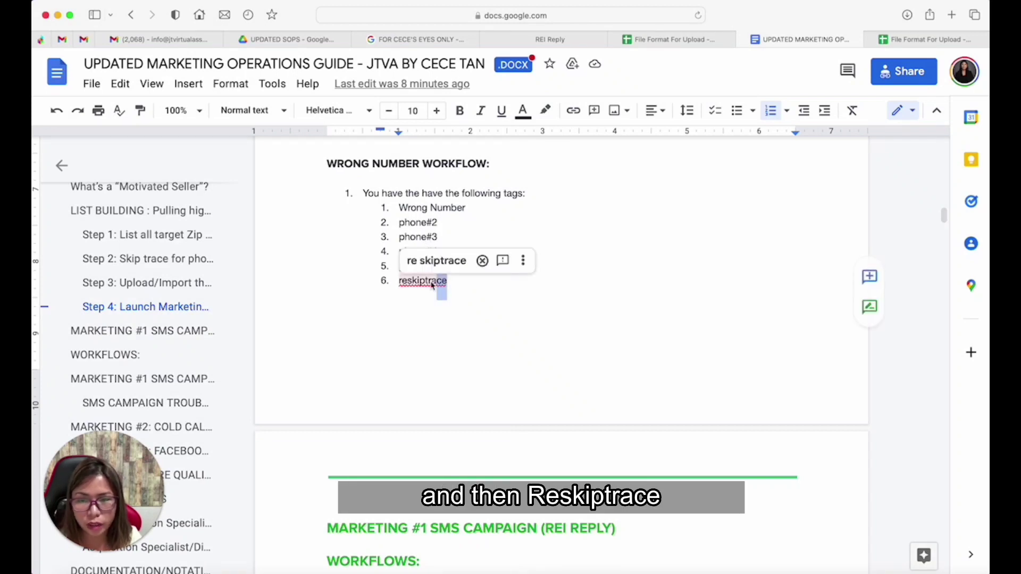
Step: Delete the phone#5 line so reskiptrace becomes item 5, then go back to REI Reply
drag(439, 266, 378, 268)
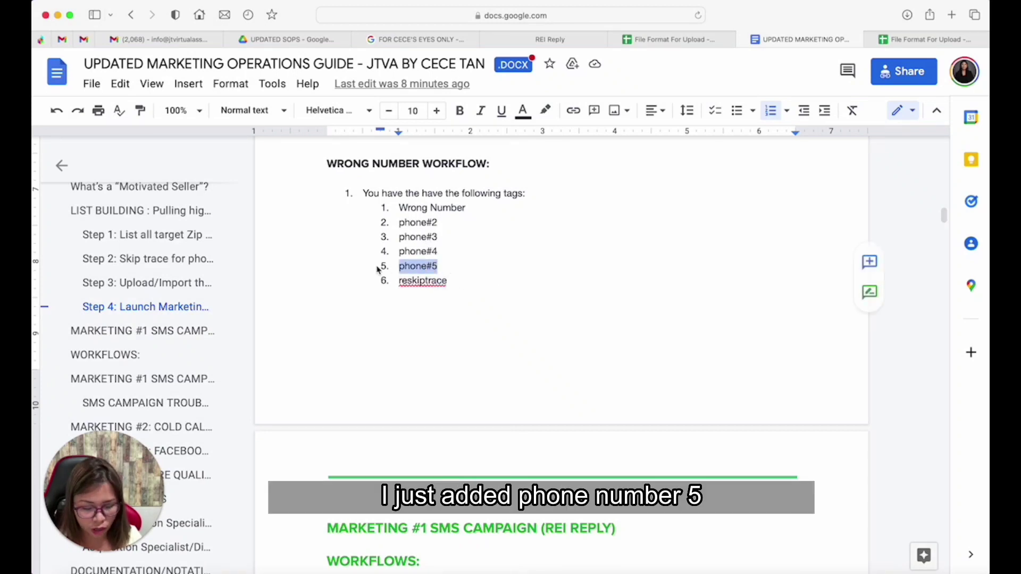
key(BackSpace)
key(BackSpace)
key(BackSpace)
key(BackSpace)
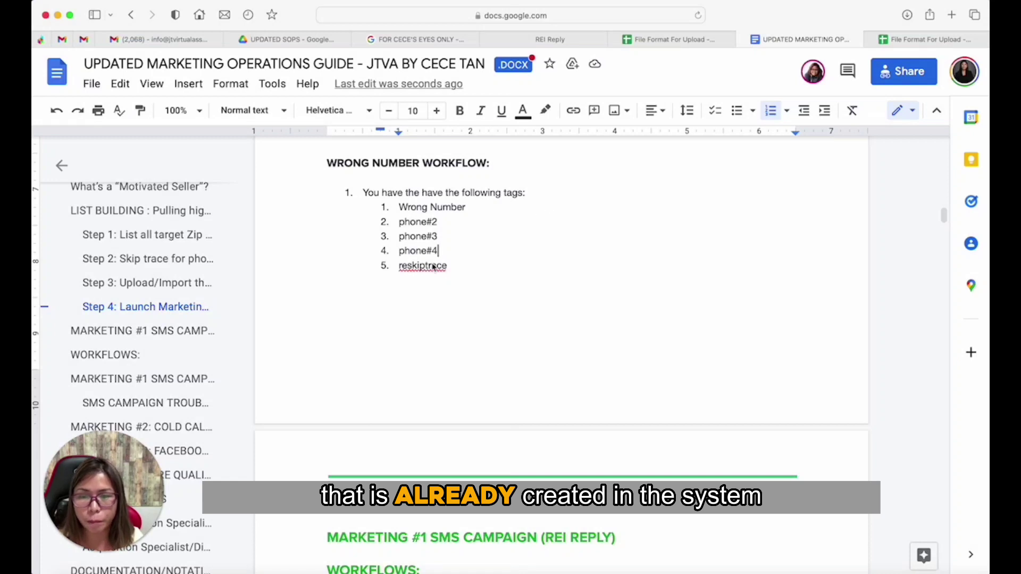
drag(401, 266, 506, 267)
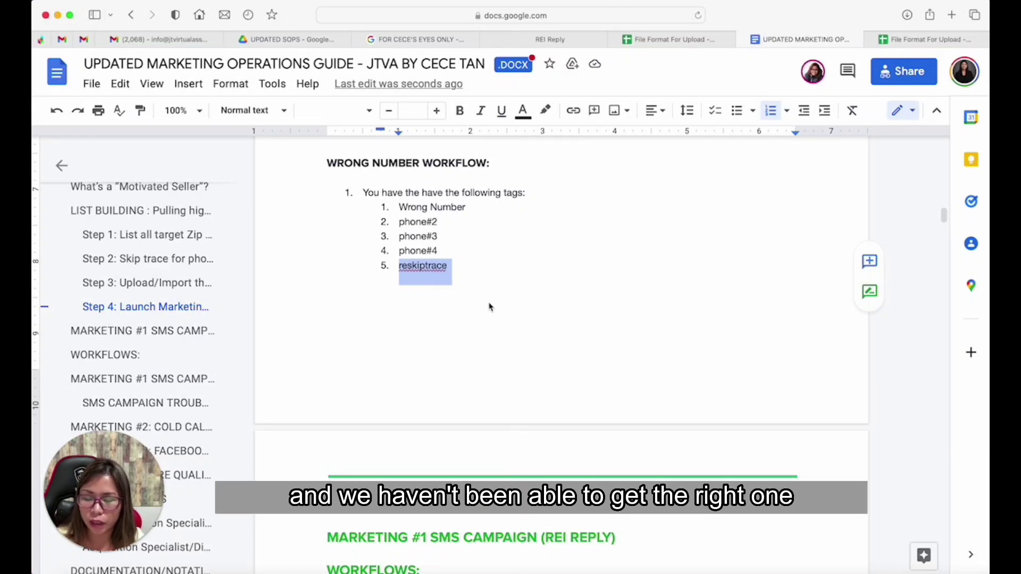
click(410, 276)
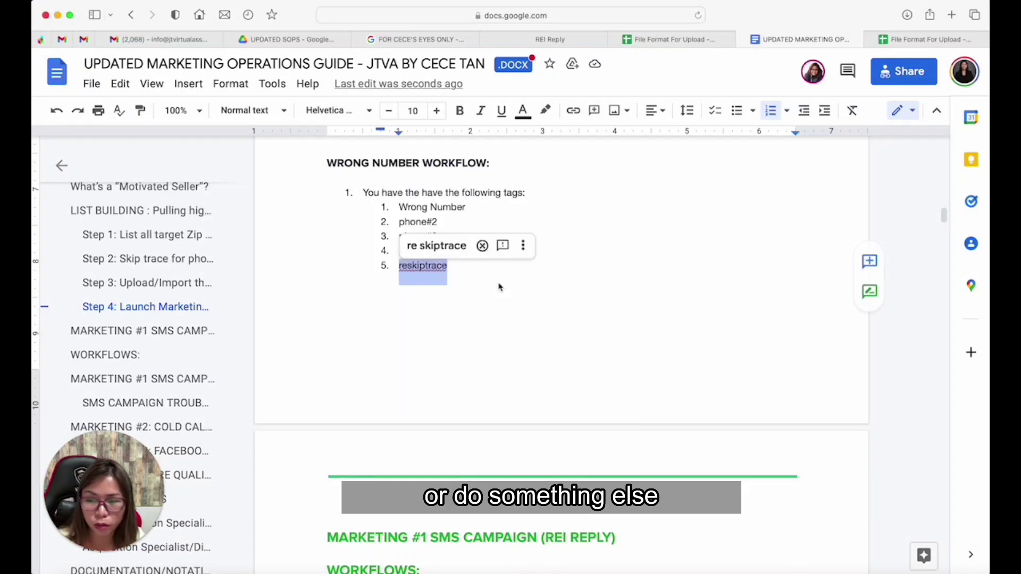
click(562, 46)
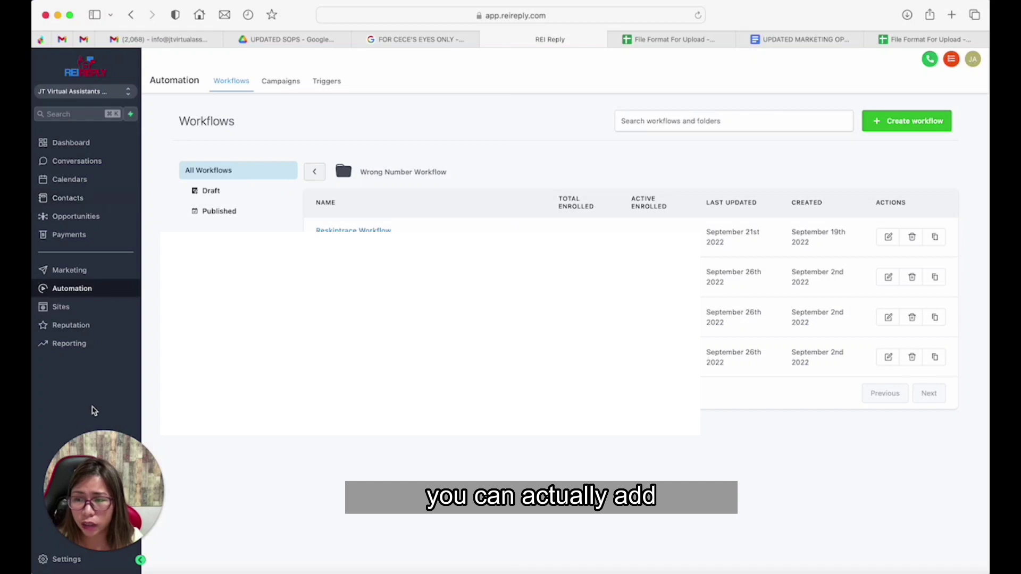
Step: Browse the Marketing, Contacts and Opportunities sections of REI Reply
click(88, 274)
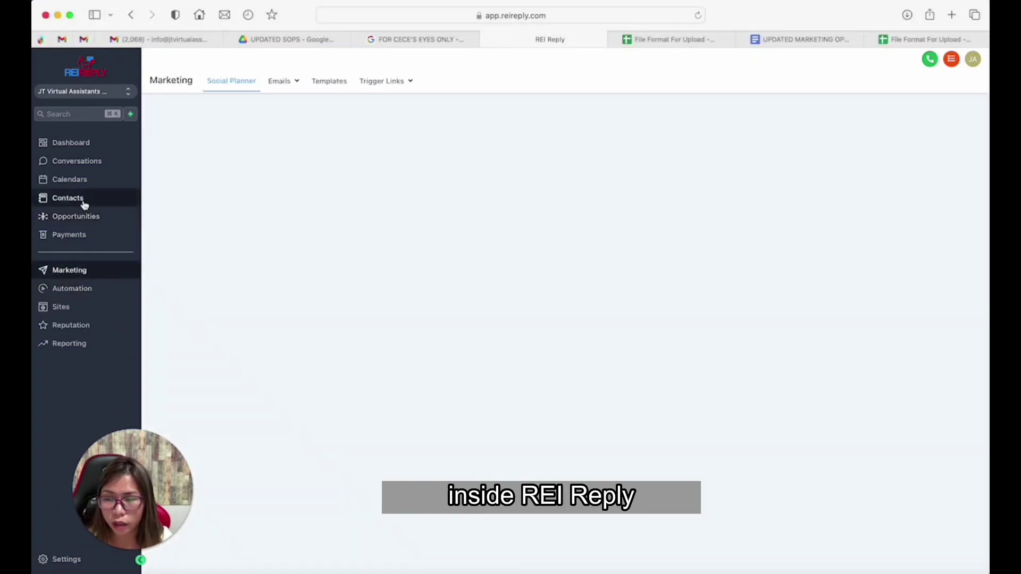
click(84, 204)
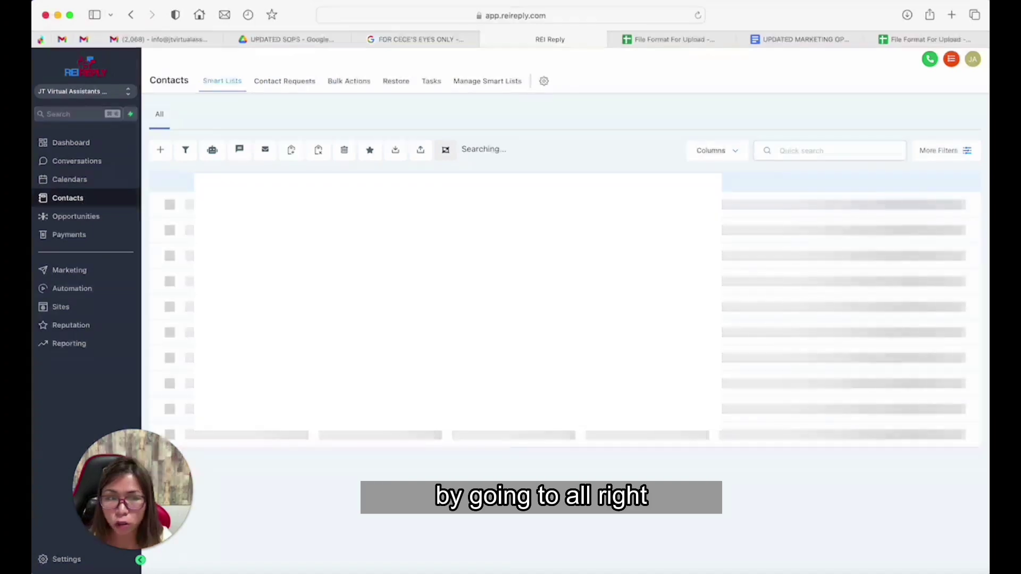
click(80, 216)
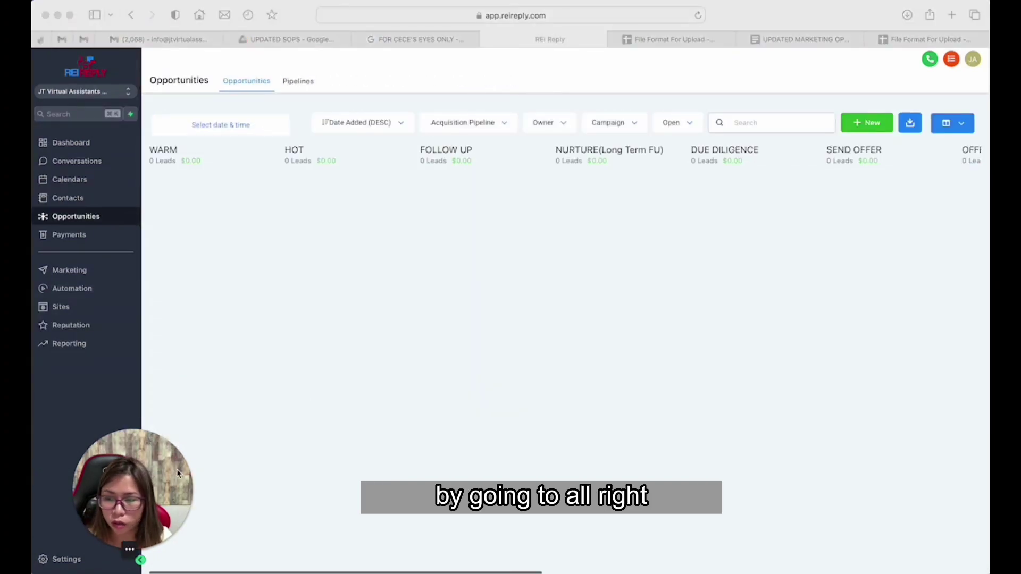
Step: Check the 45 existing tags in Settings > Tags, then return to Automation workflows
click(66, 563)
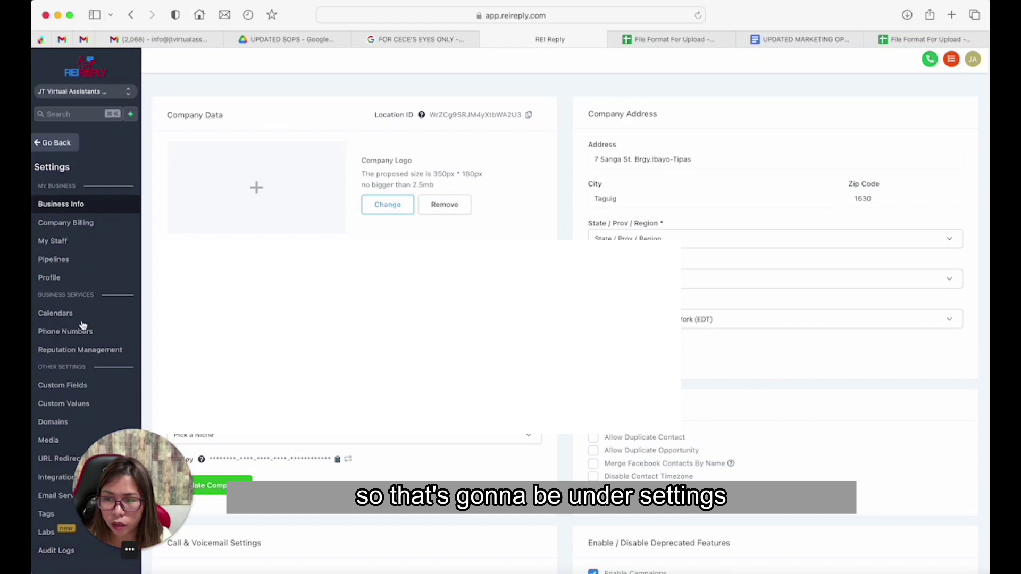
click(53, 513)
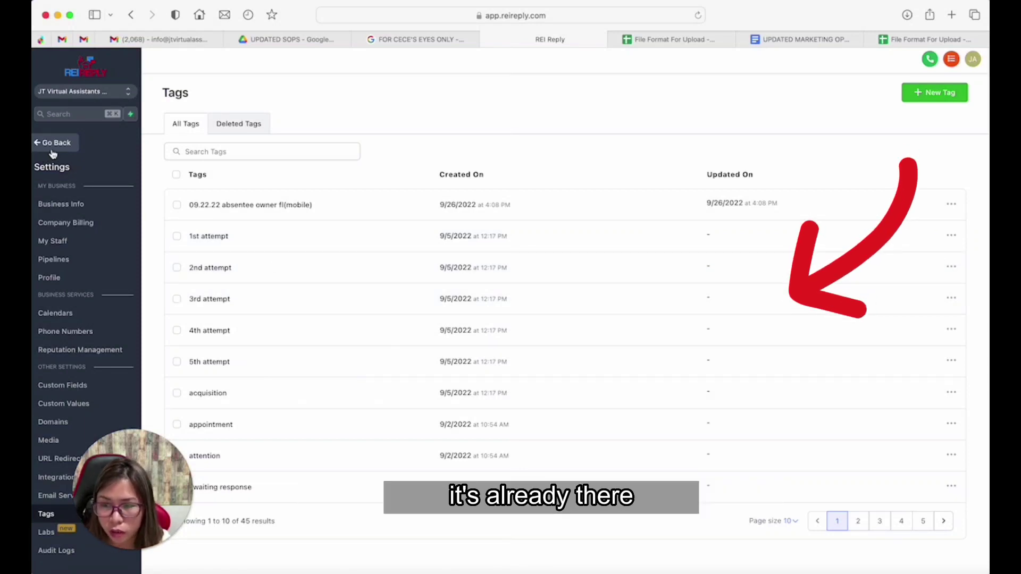
click(52, 143)
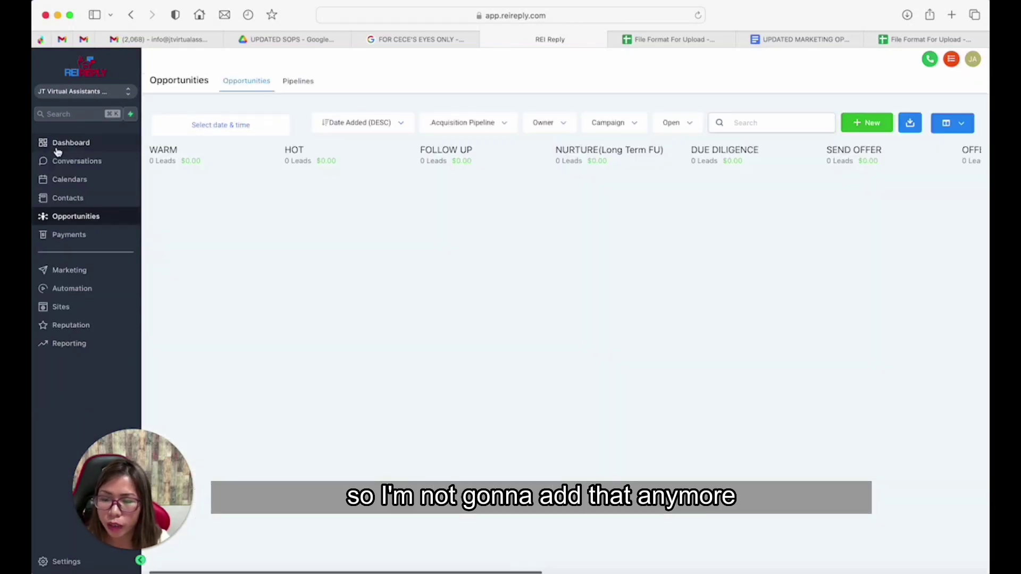
click(85, 292)
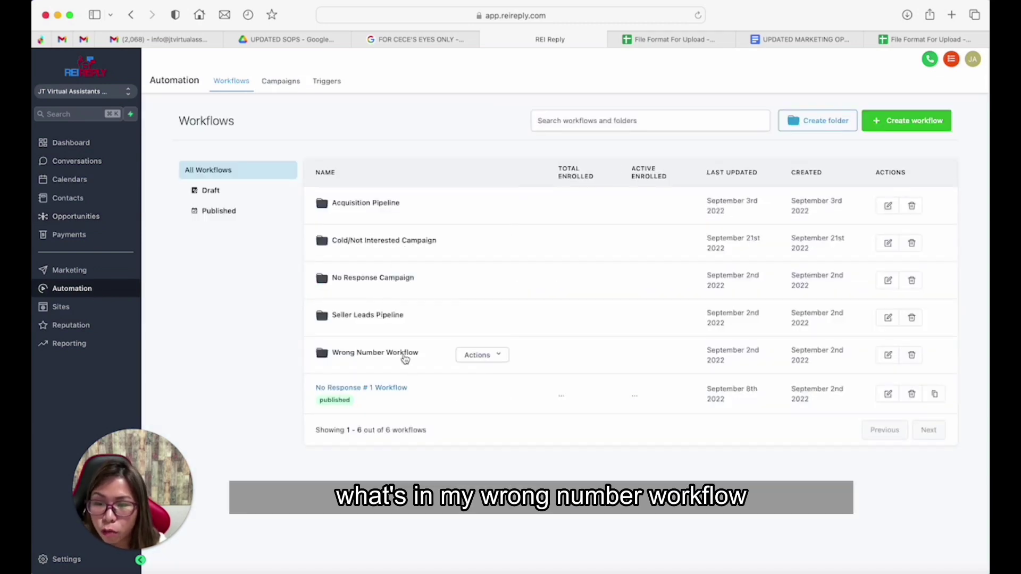
Step: Open Update Contact To Phone#2 from the Wrong Number Workflow folder and scan its triggers
click(393, 355)
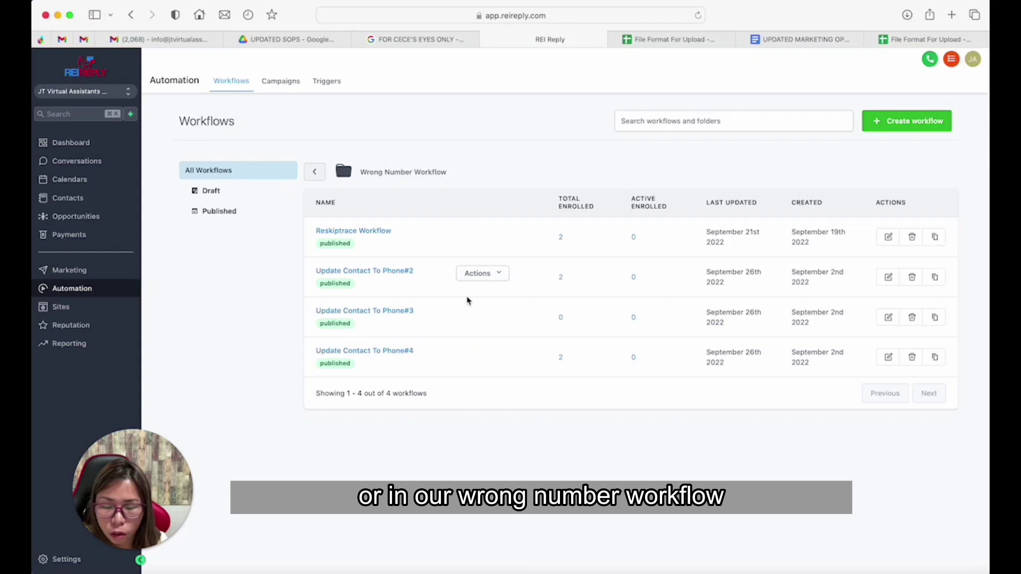
click(399, 273)
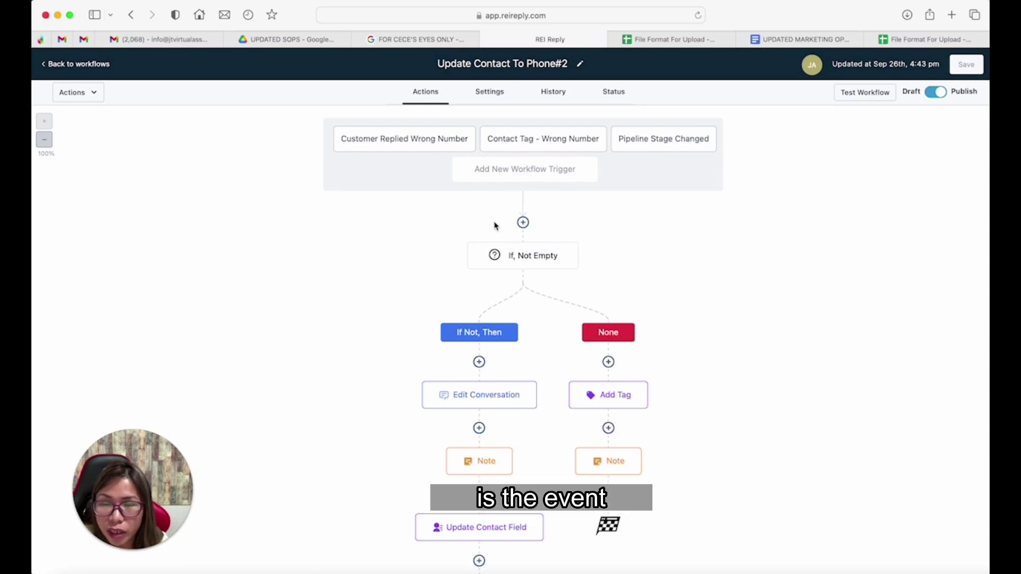
scroll(491, 319, down, 5)
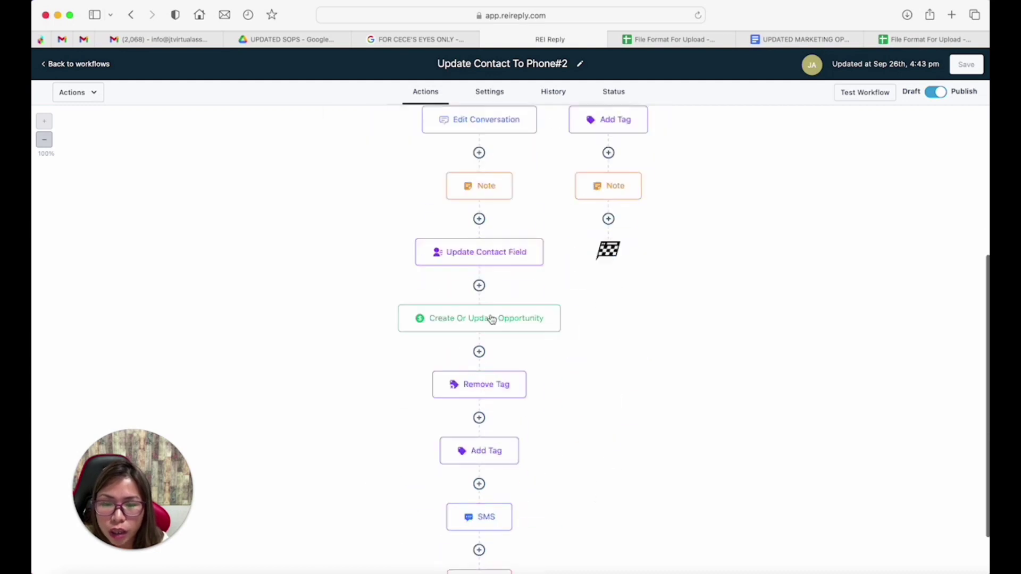
scroll(492, 320, down, 3)
scroll(490, 317, up, 9)
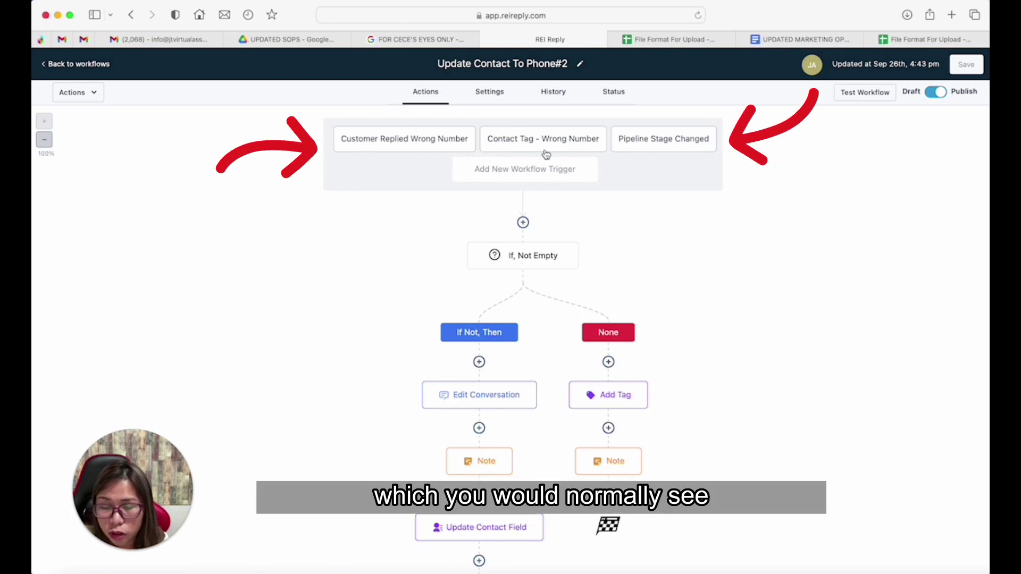
Step: Inspect the Customer Replied Wrong Number trigger's Exact match phrase filter, closing without saving
click(446, 147)
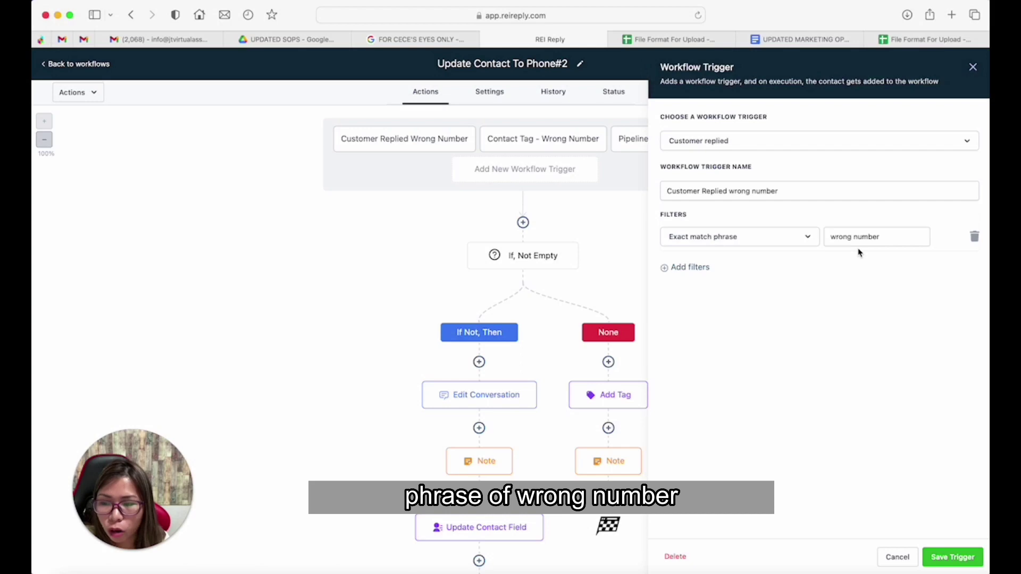
click(771, 242)
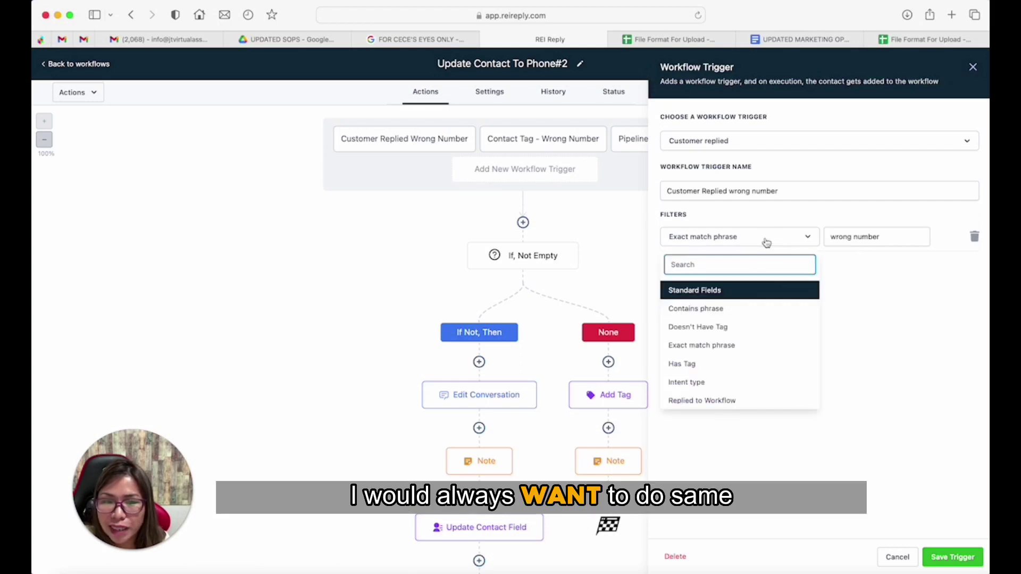
click(806, 227)
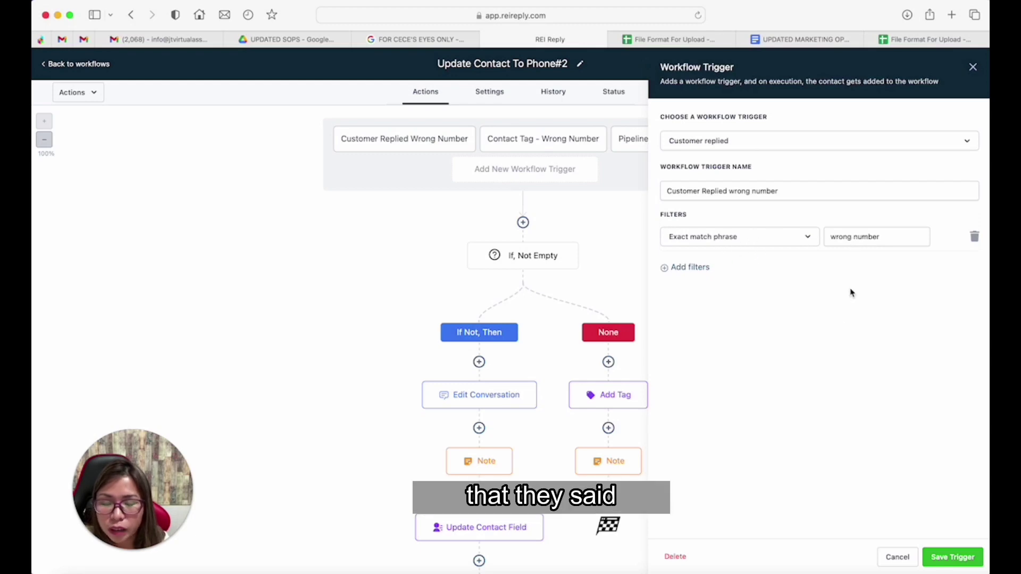
click(903, 557)
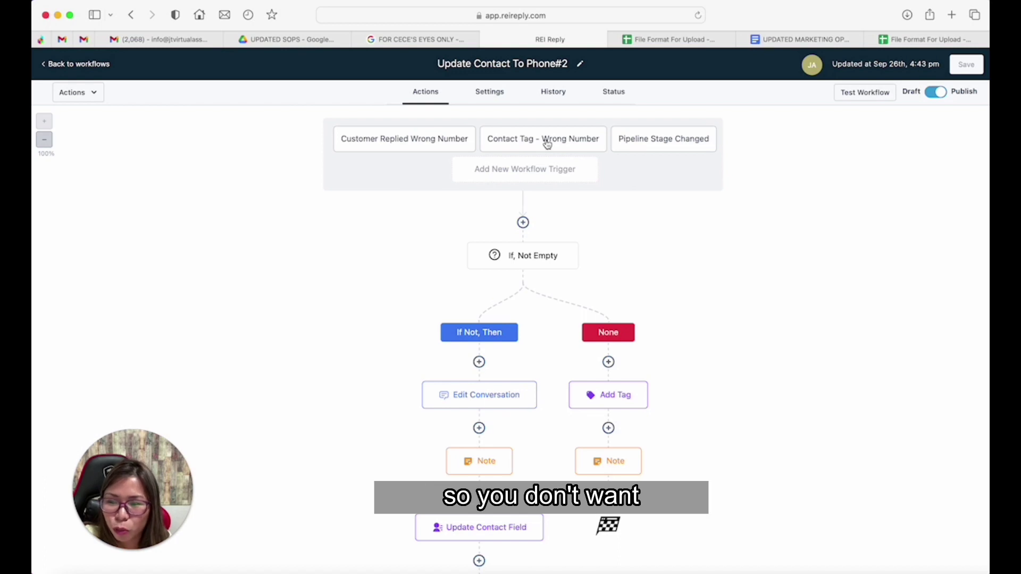
Step: Review the Contact Tag - Wrong Number trigger settings and close them unchanged
scroll(497, 360, down, 6)
scroll(502, 308, down, 3)
scroll(504, 314, up, 10)
scroll(504, 314, down, 9)
scroll(504, 255, up, 9)
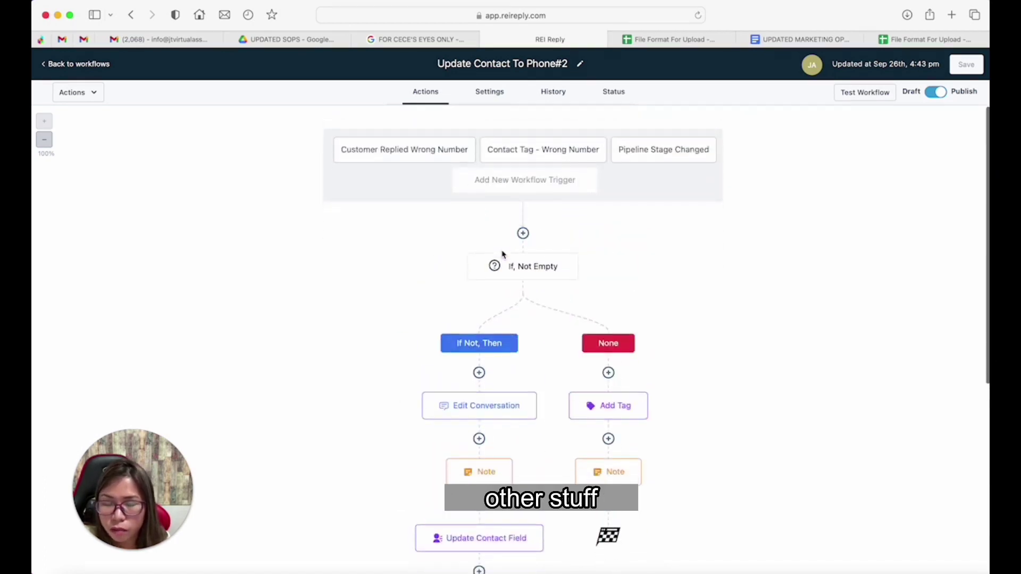
scroll(502, 254, down, 1)
click(446, 146)
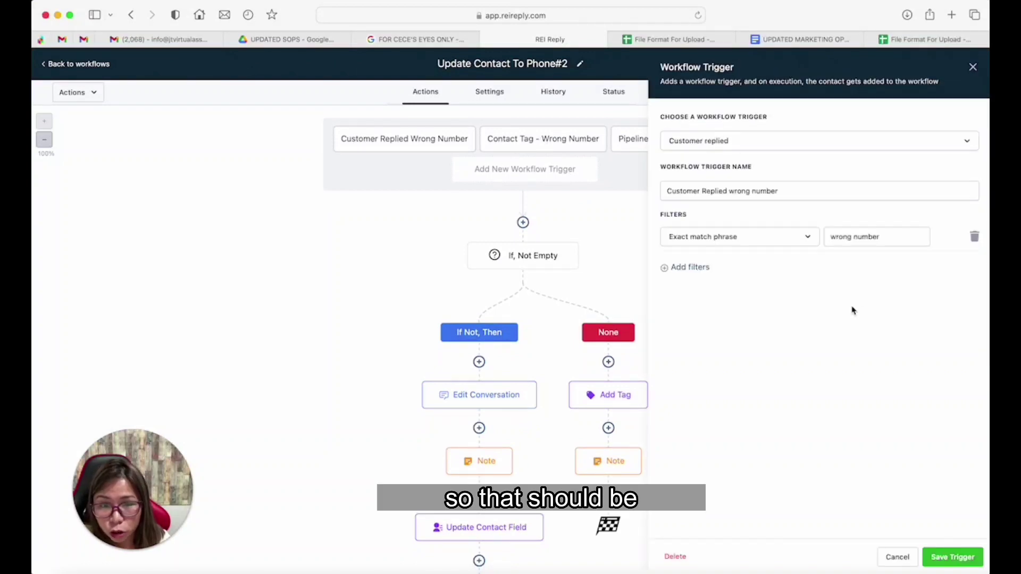
click(556, 144)
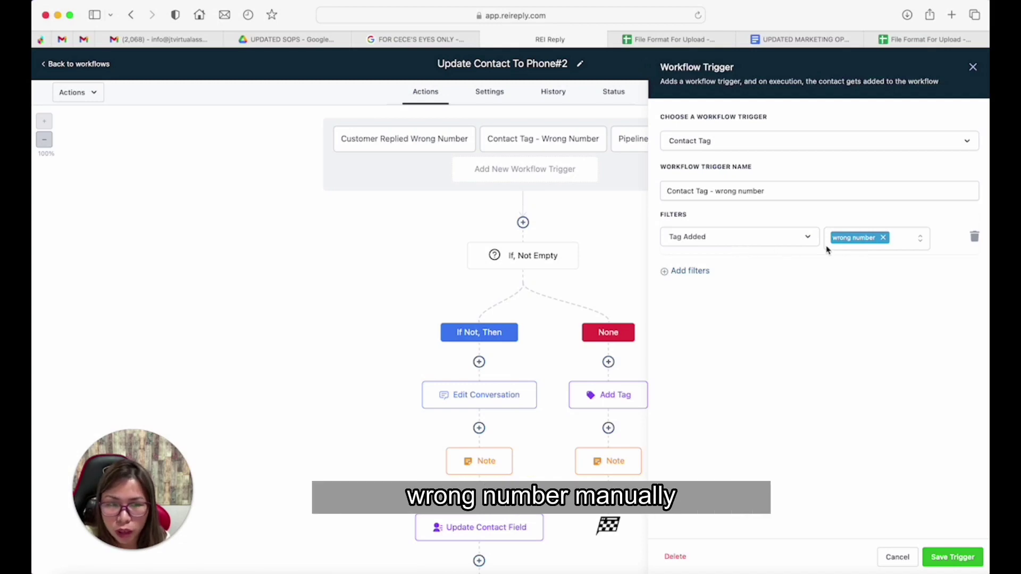
click(898, 557)
Step: Check the Pipeline Stage Changed trigger (Seller Leads Pipeline, WRONG NUMBER) and cancel
click(647, 152)
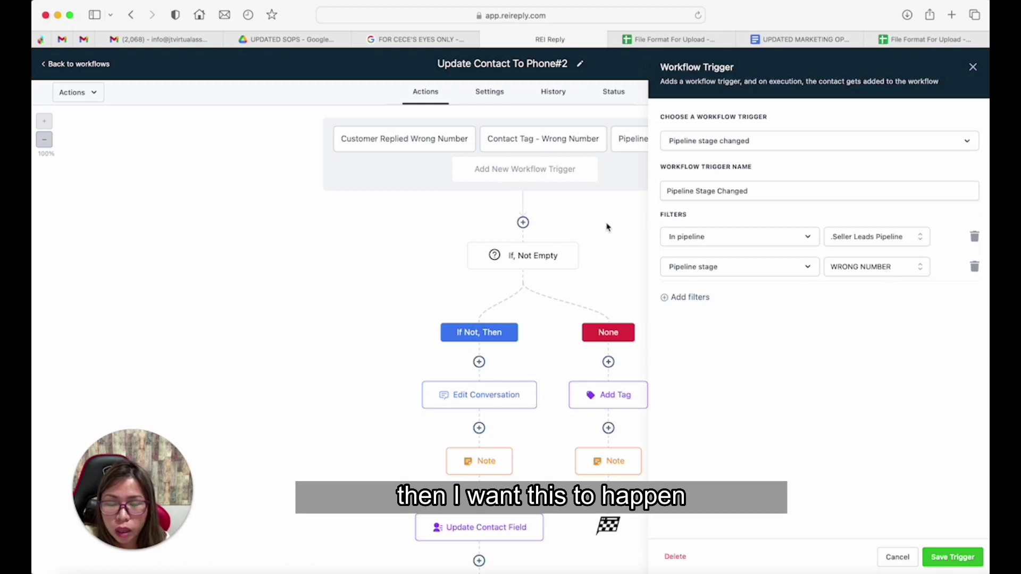
scroll(533, 375, down, 10)
scroll(533, 373, up, 10)
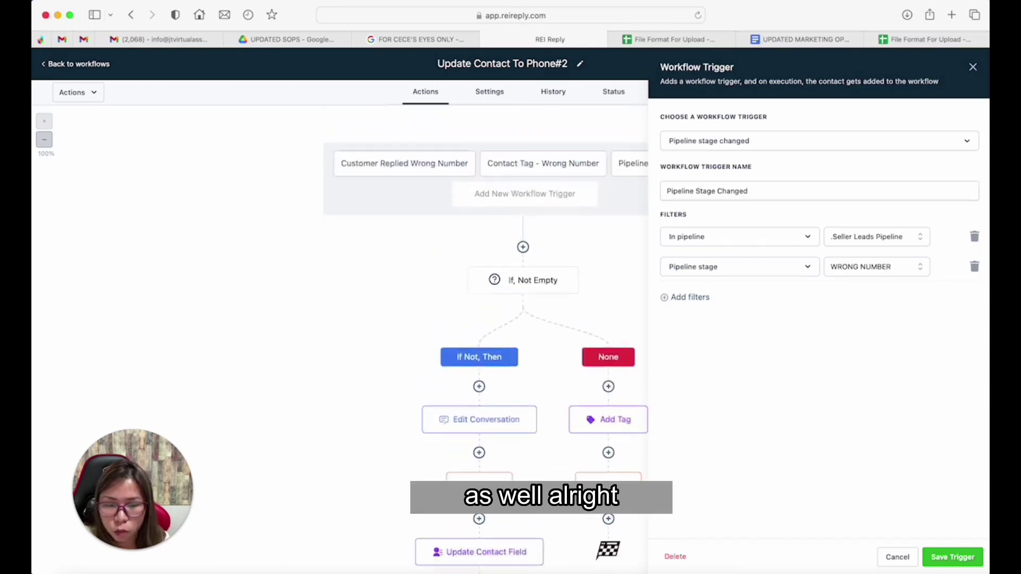
click(897, 557)
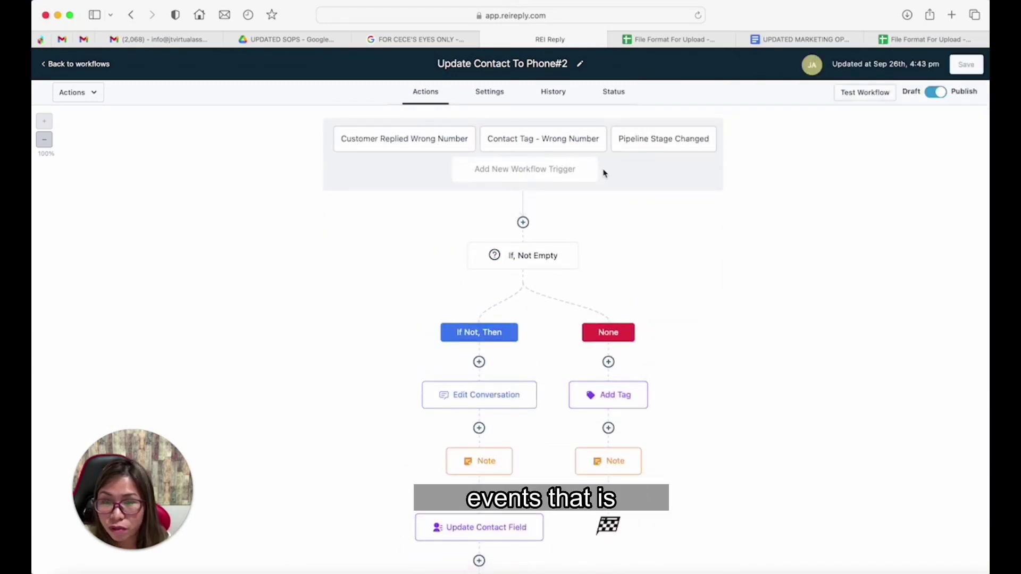
scroll(515, 322, down, 8)
scroll(511, 320, up, 8)
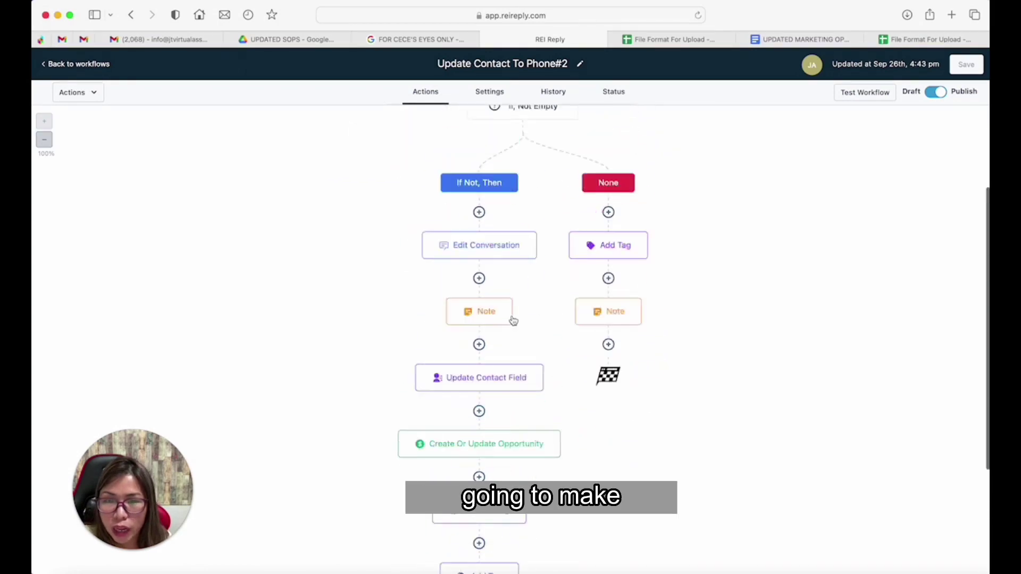
scroll(513, 327, down, 8)
scroll(514, 324, up, 8)
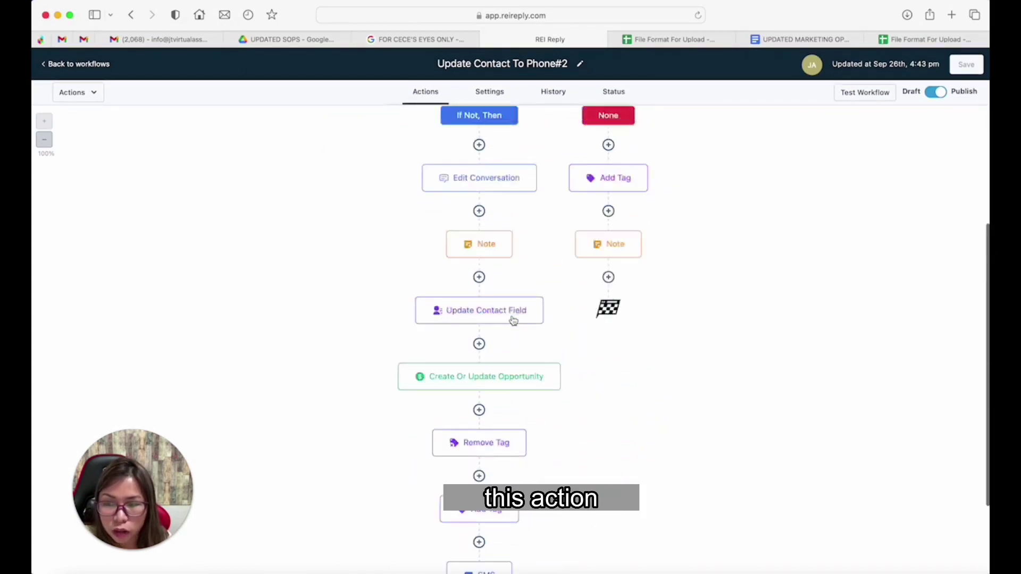
scroll(520, 323, down, 1)
mouse_move(558, 257)
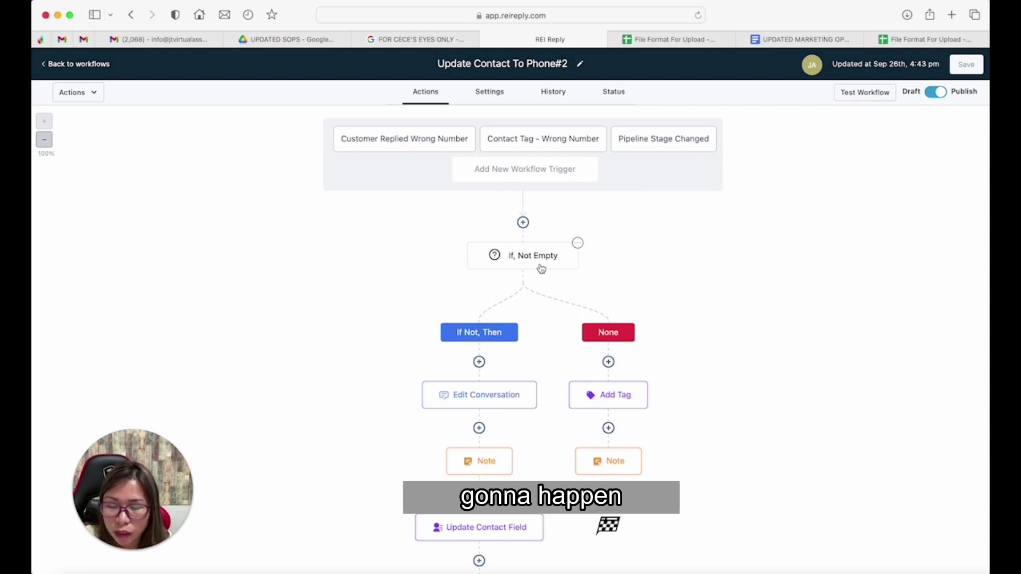
click(524, 223)
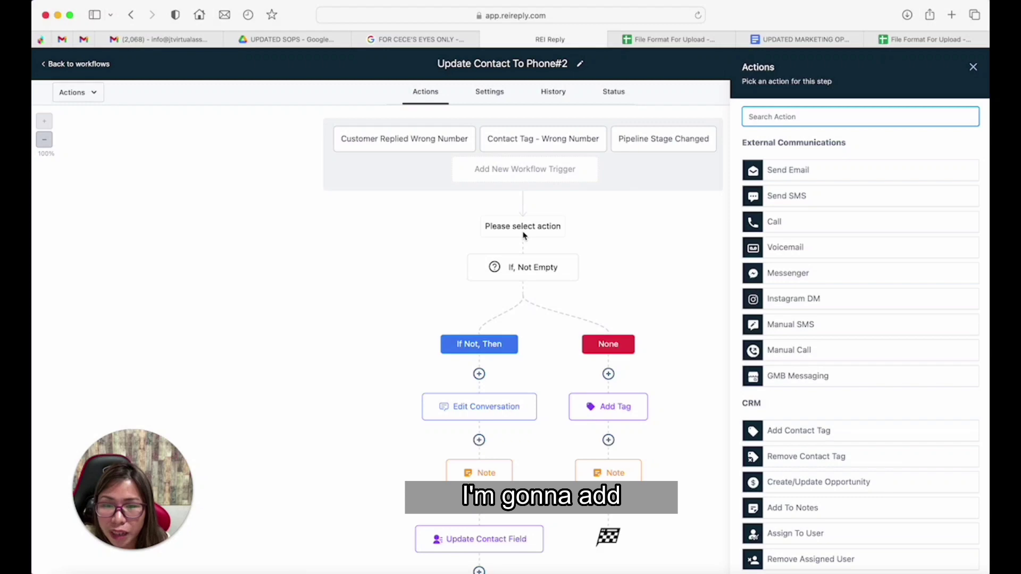
scroll(811, 287, down, 10)
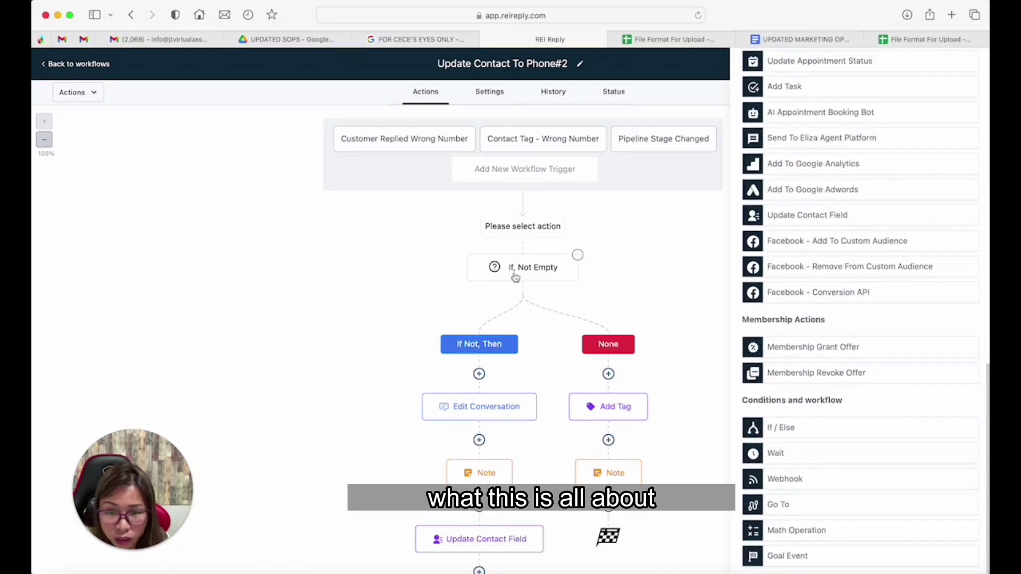
click(778, 428)
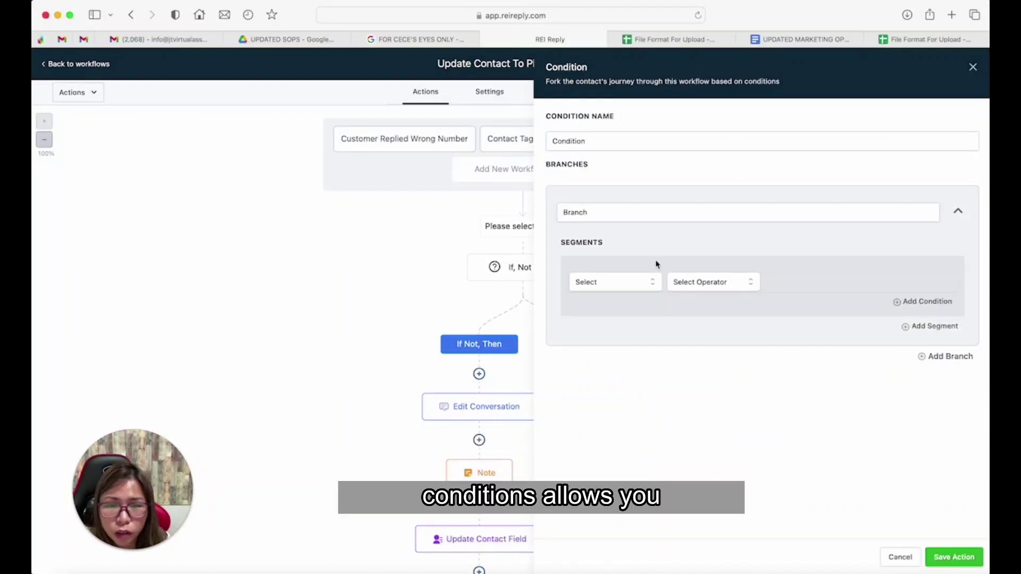
click(619, 281)
click(621, 304)
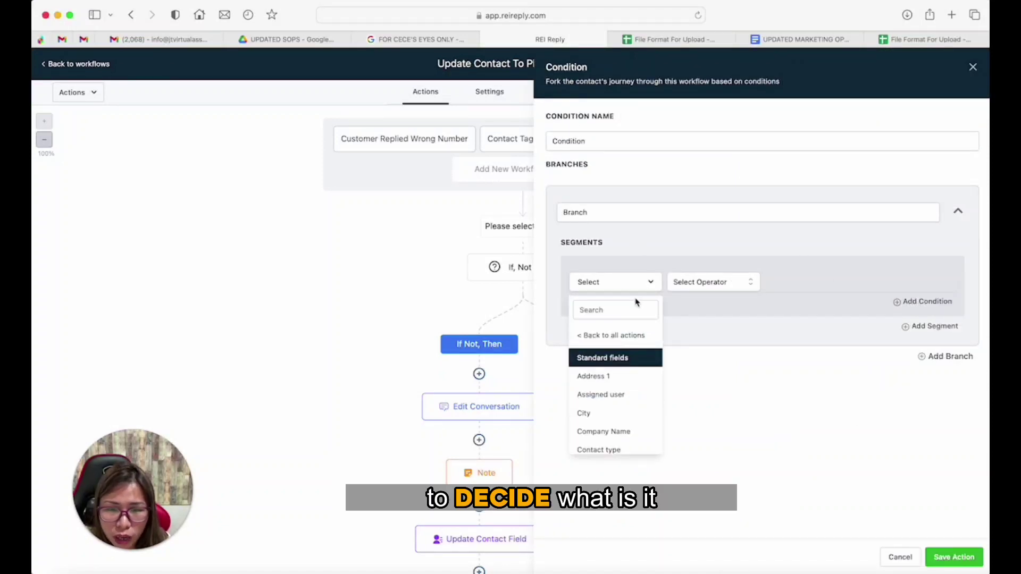
scroll(633, 382, down, 2)
scroll(633, 384, down, 6)
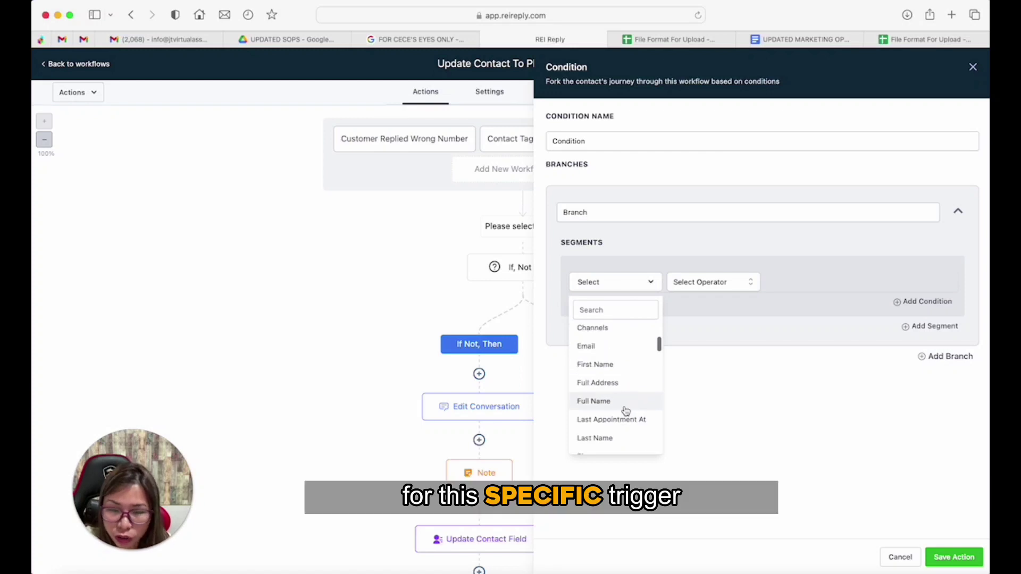
scroll(619, 415, down, 6)
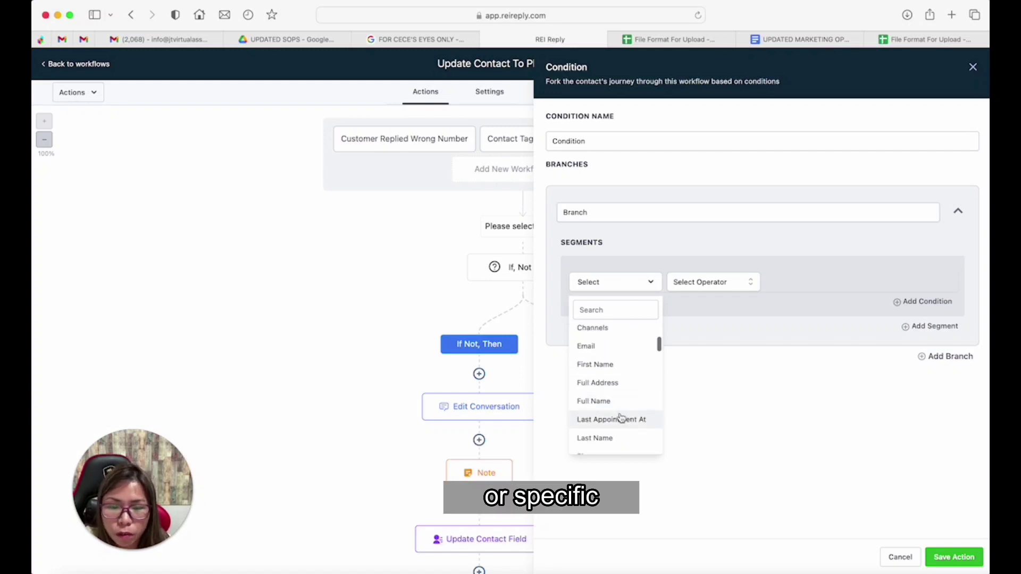
click(900, 557)
click(508, 254)
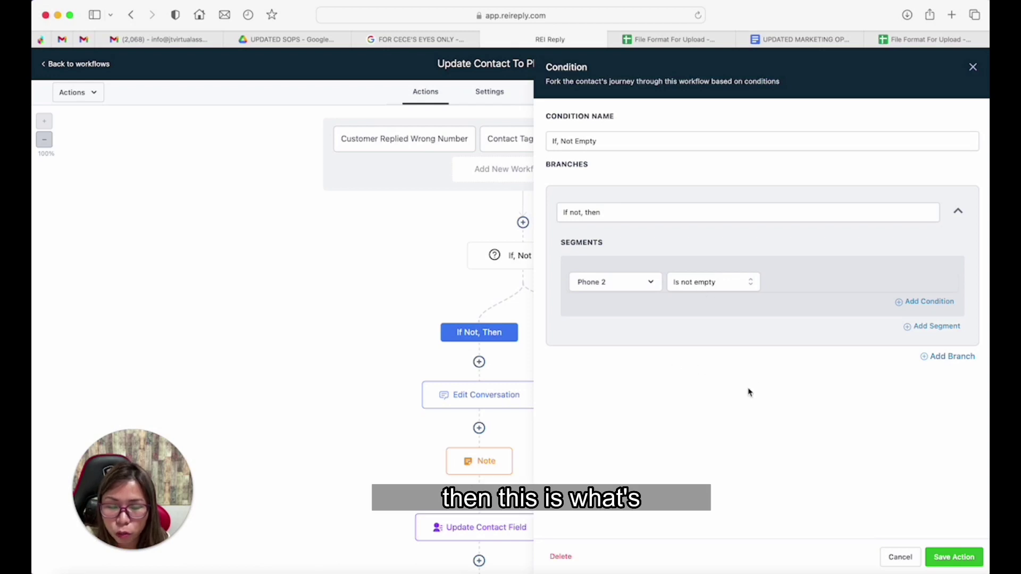
click(908, 563)
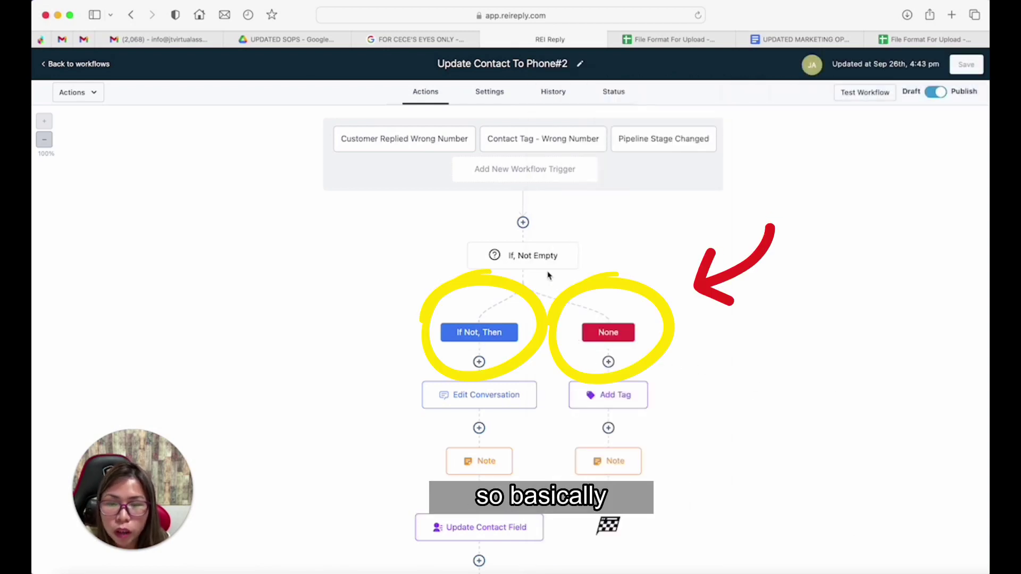
click(534, 258)
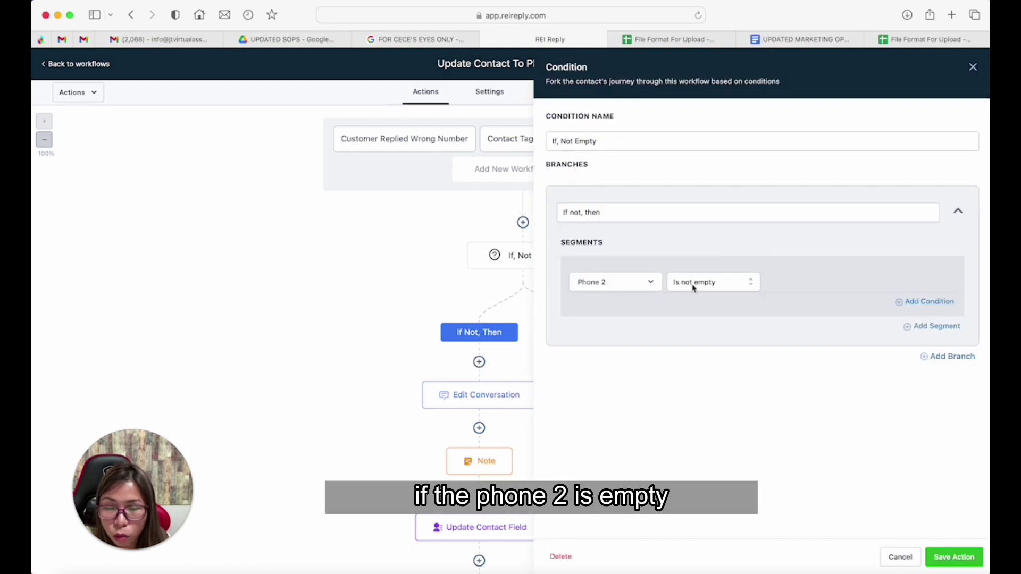
click(900, 556)
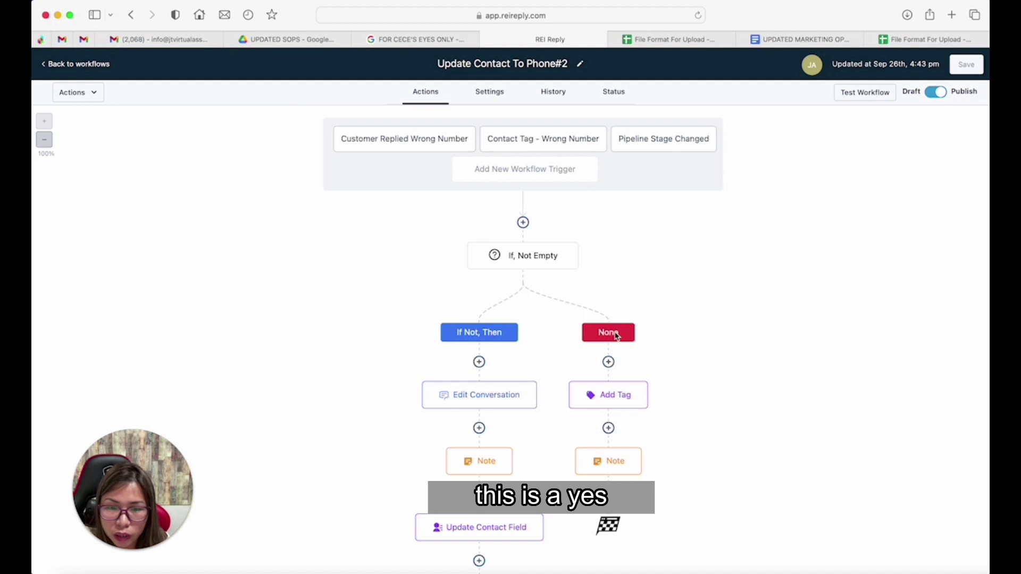
click(634, 399)
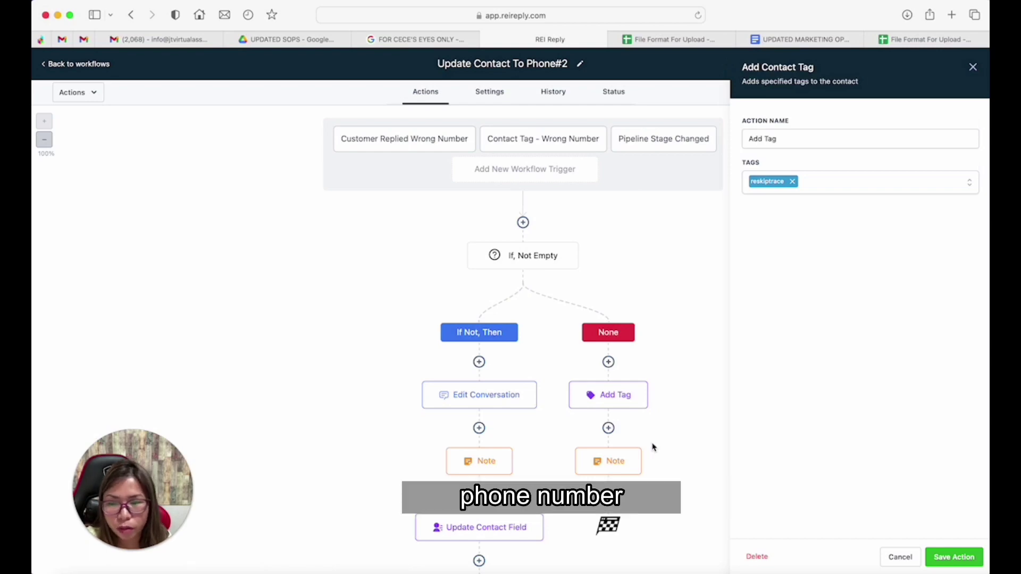
click(611, 463)
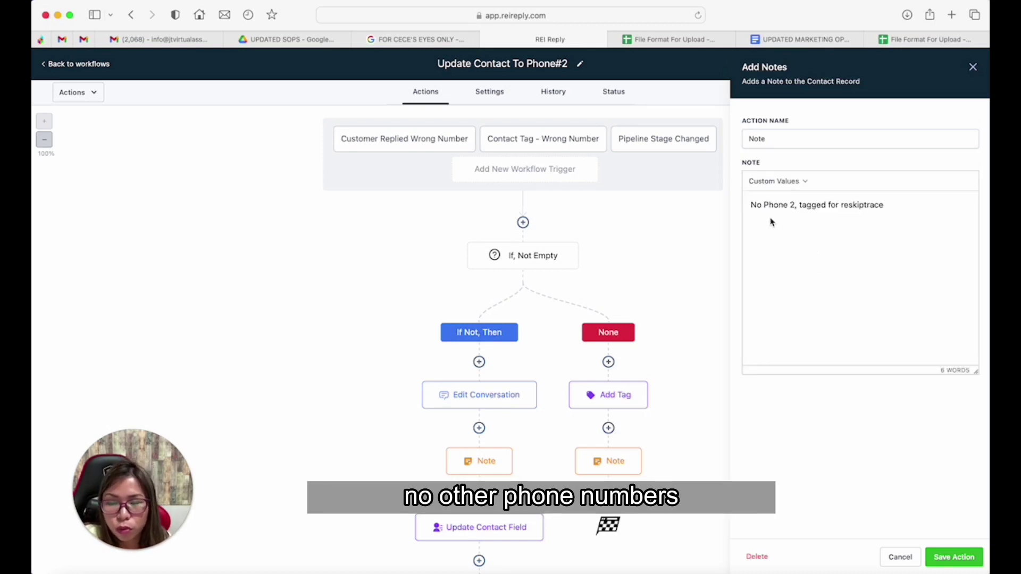
drag(799, 207, 889, 207)
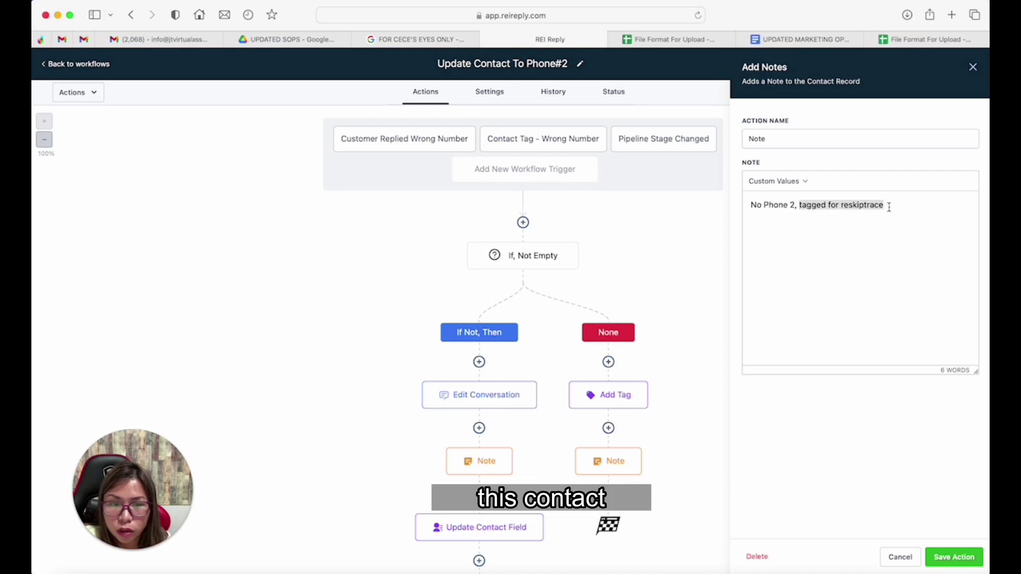
click(890, 207)
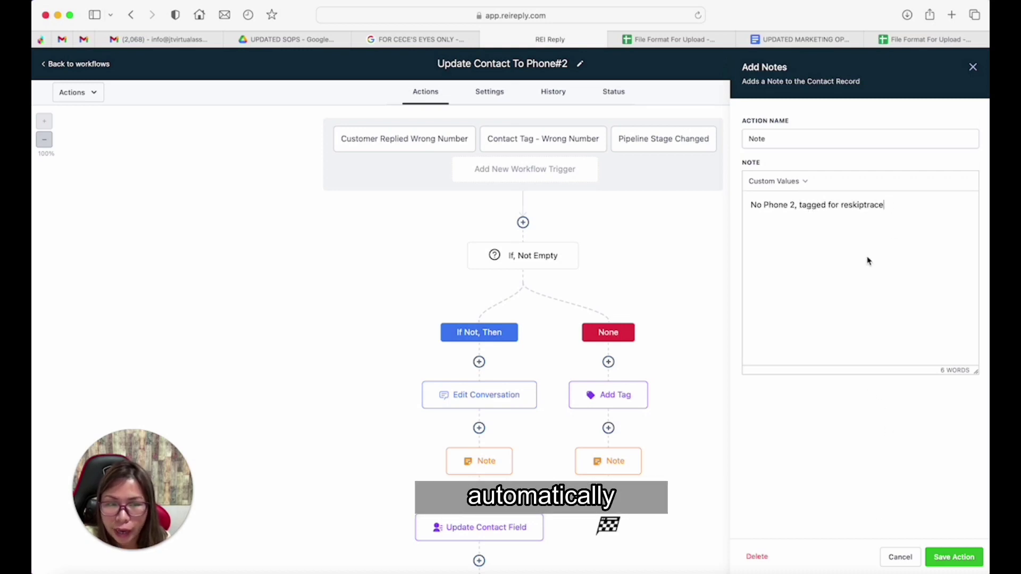
click(890, 566)
click(531, 258)
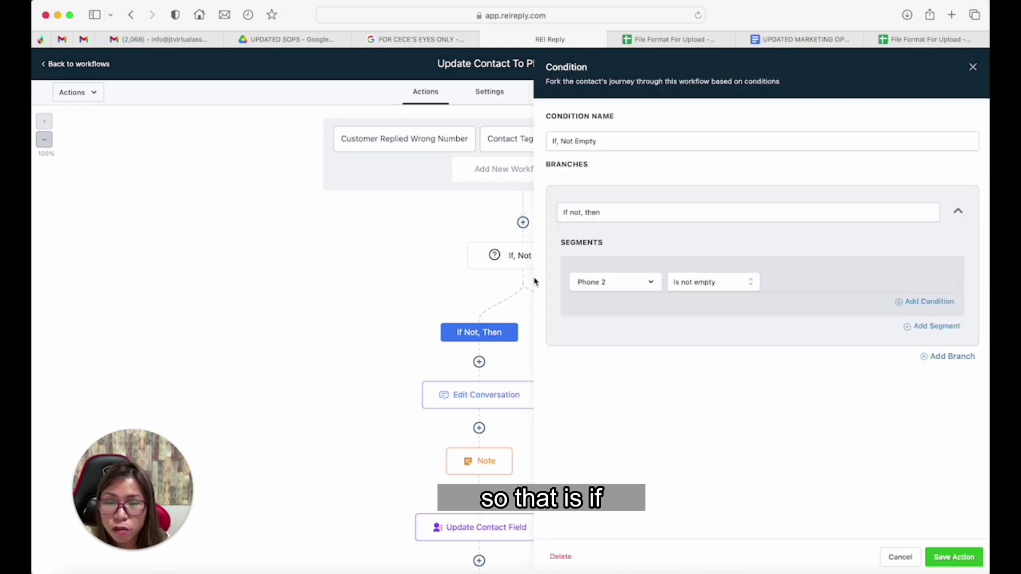
click(901, 556)
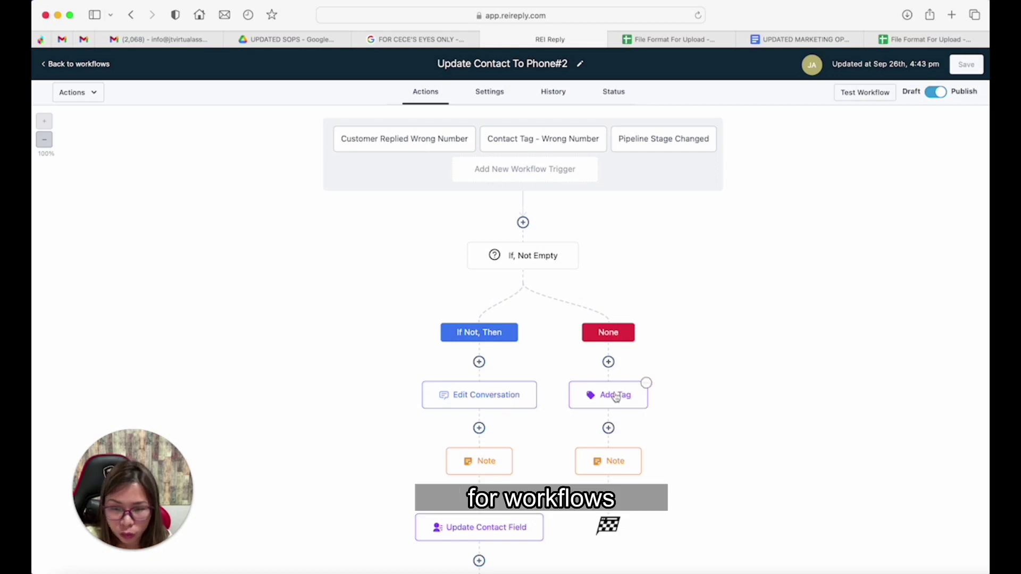
Step: Review the Edit Conversation step's settings without changing them
scroll(551, 372, down, 2)
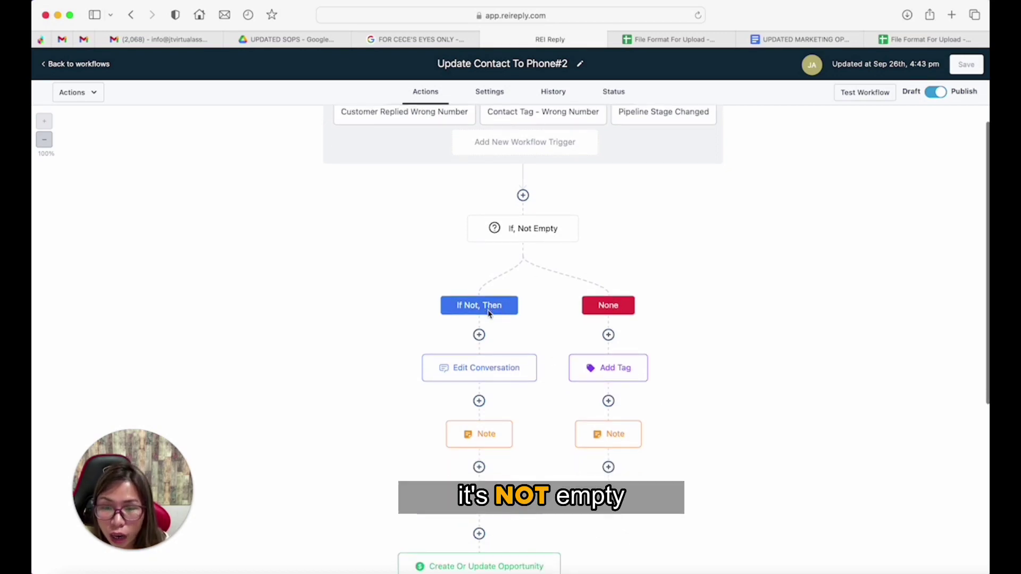
click(500, 369)
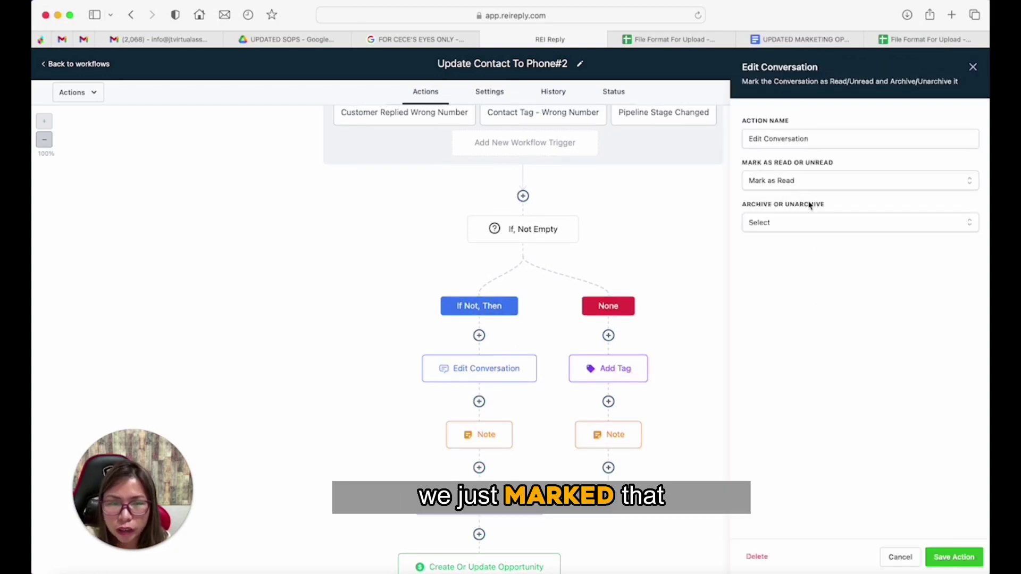
click(906, 557)
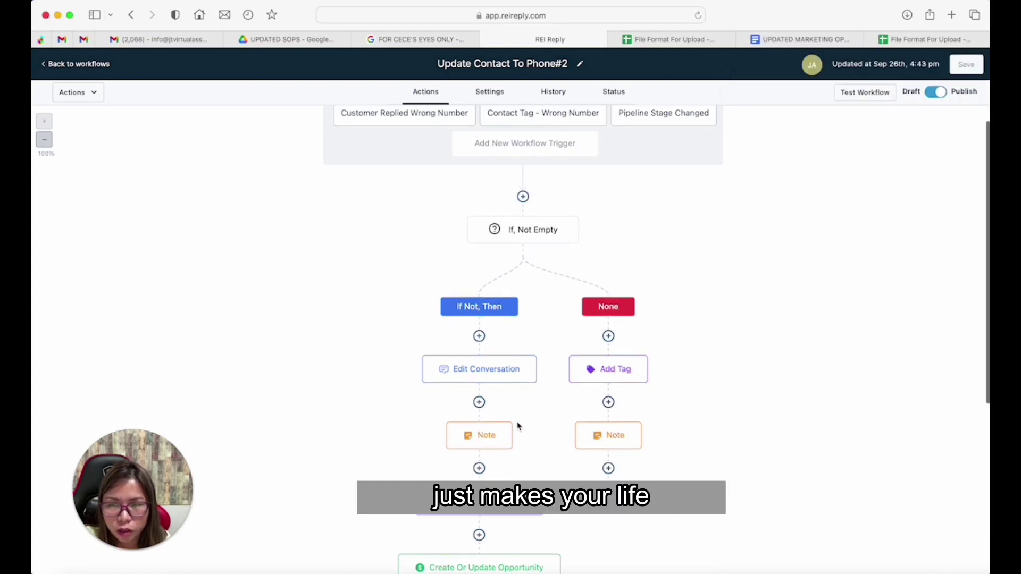
Step: Read the If Not, Then branch note referencing the contact.phone placeholder
scroll(518, 426, down, 4)
click(493, 259)
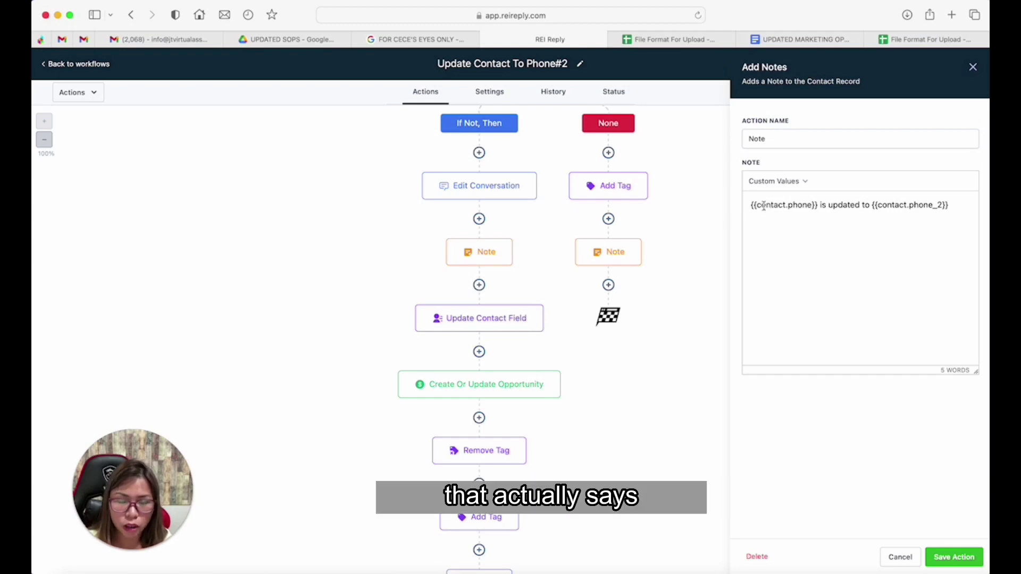
click(479, 219)
scroll(808, 319, down, 3)
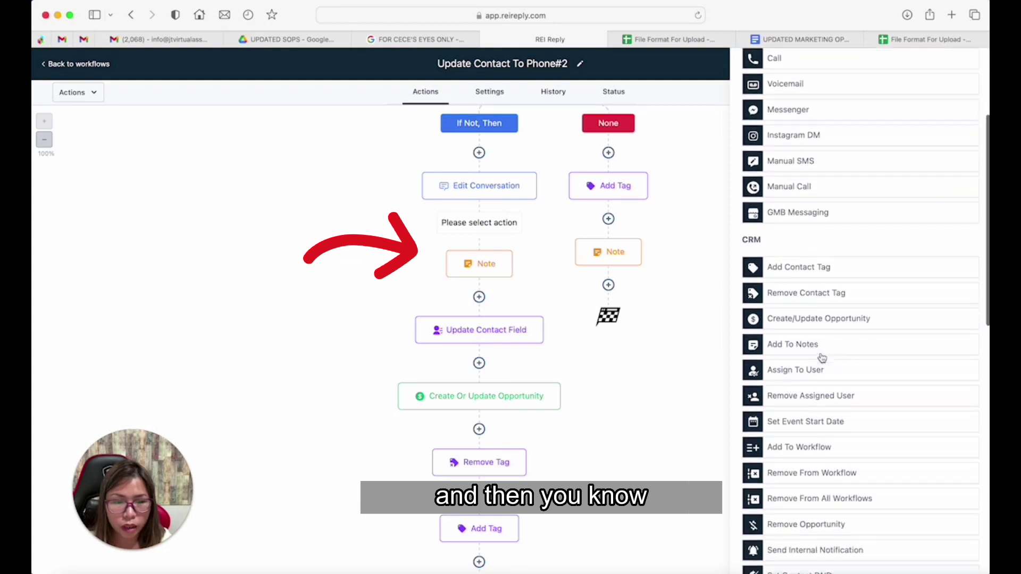
scroll(824, 367, down, 6)
scroll(844, 391, down, 5)
scroll(844, 392, up, 12)
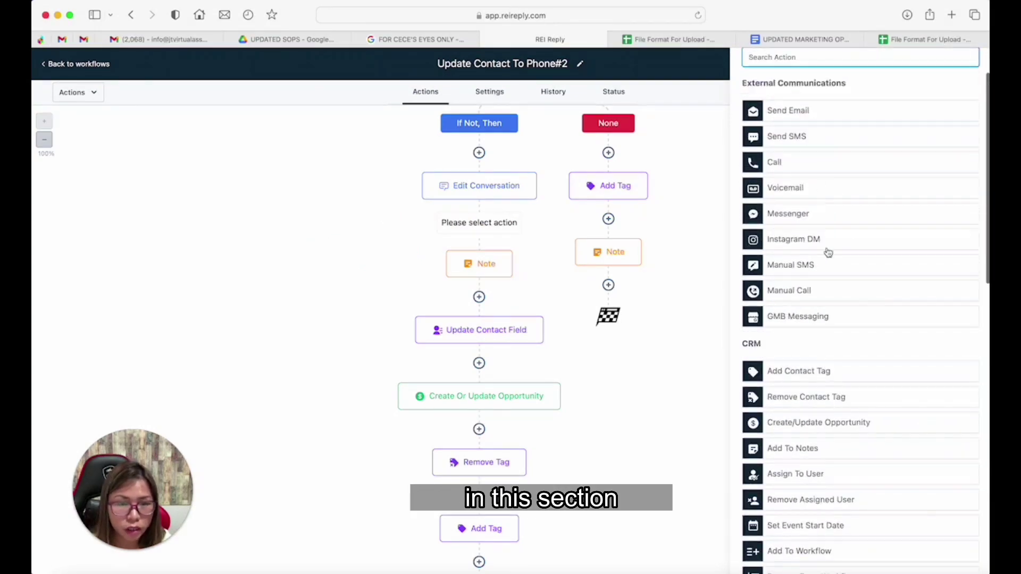
scroll(831, 301, down, 3)
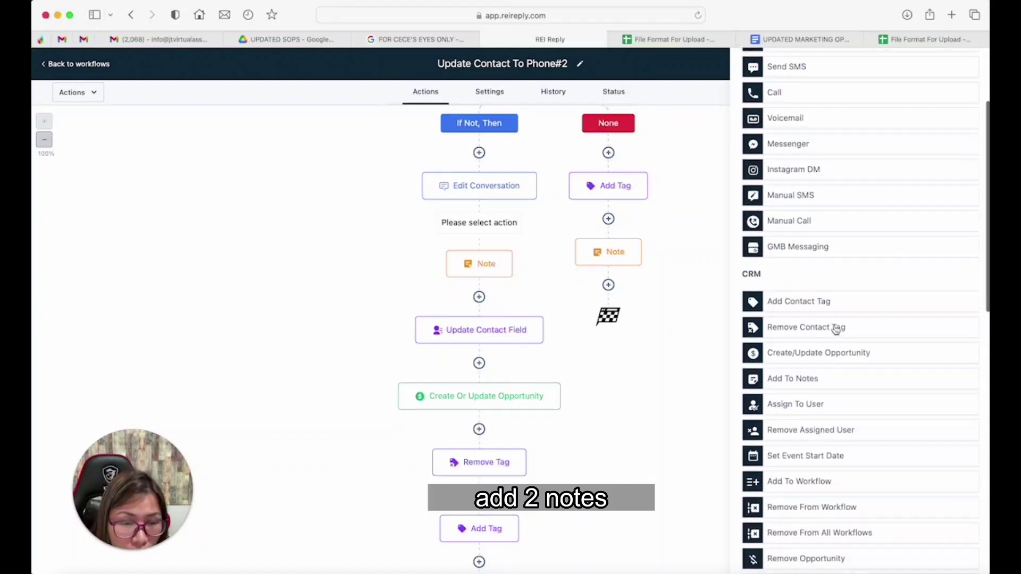
click(507, 269)
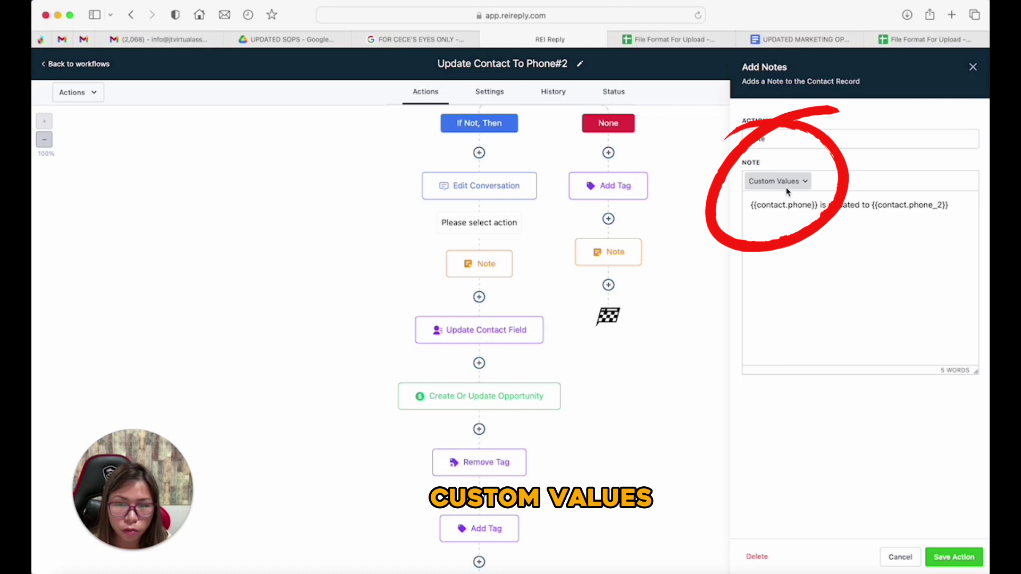
drag(767, 208, 810, 210)
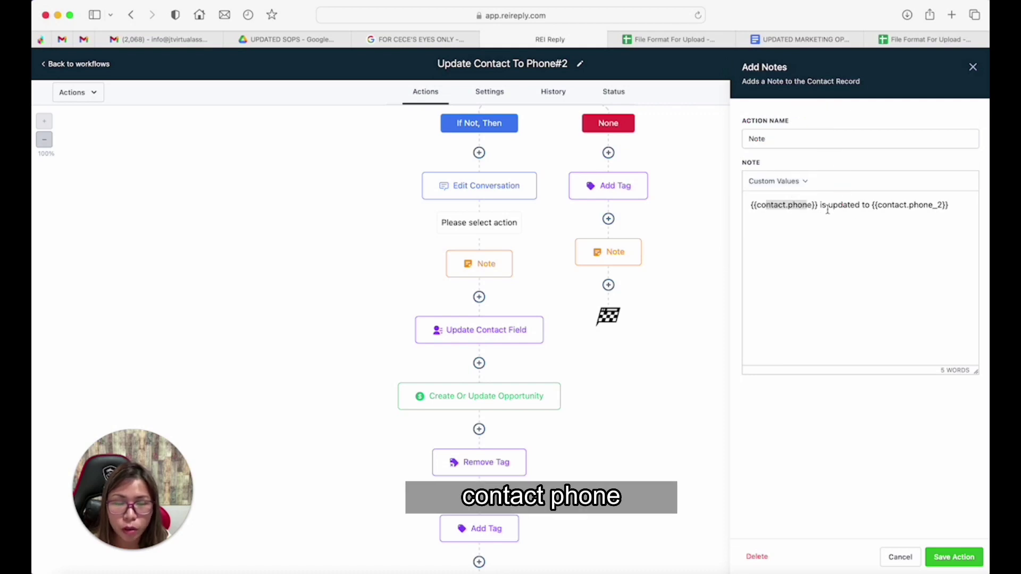
click(891, 208)
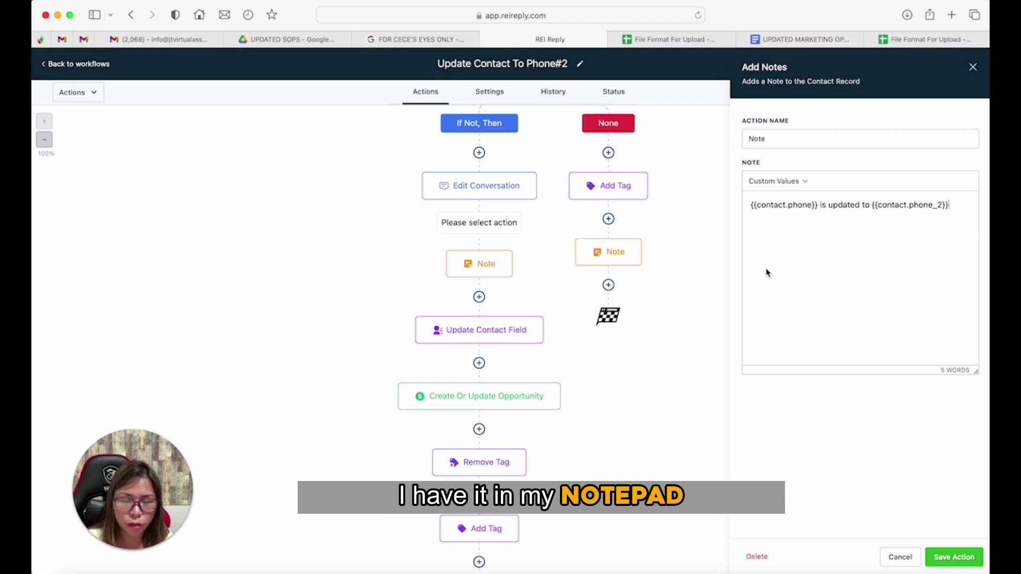
Step: Save the Update Contact Field phone step and view the Create Or Update Opportunity settings
click(503, 334)
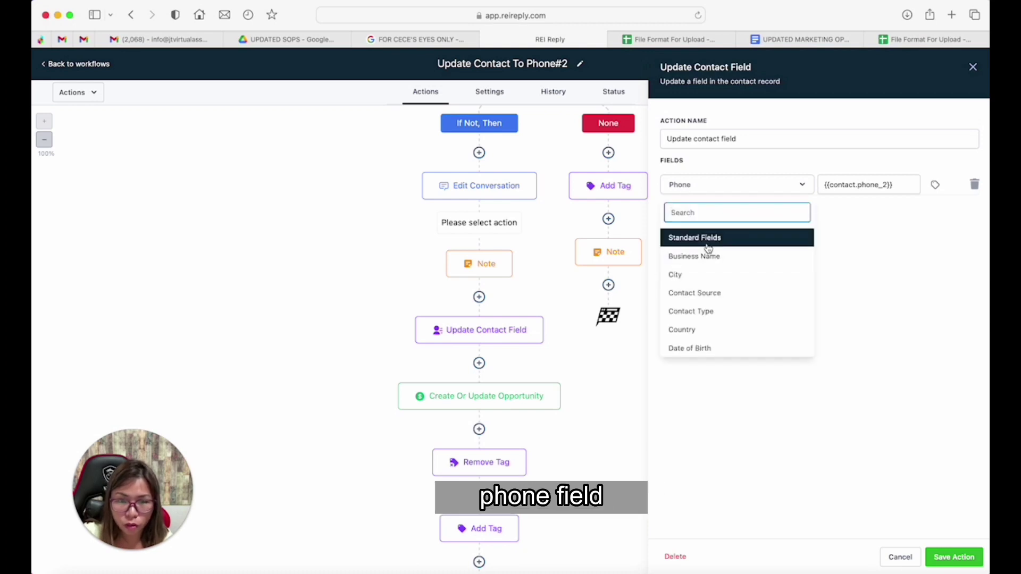
click(888, 242)
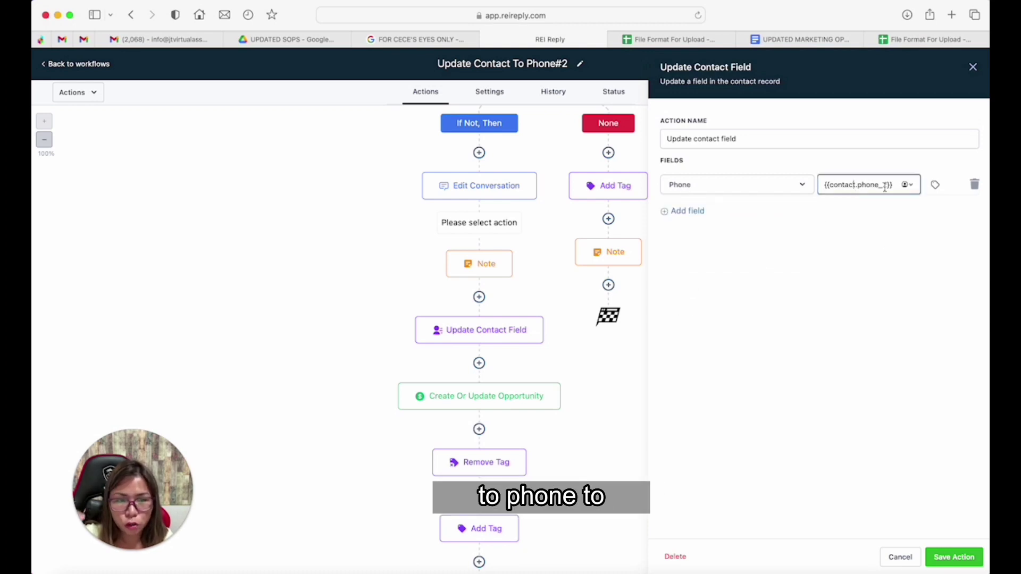
click(934, 185)
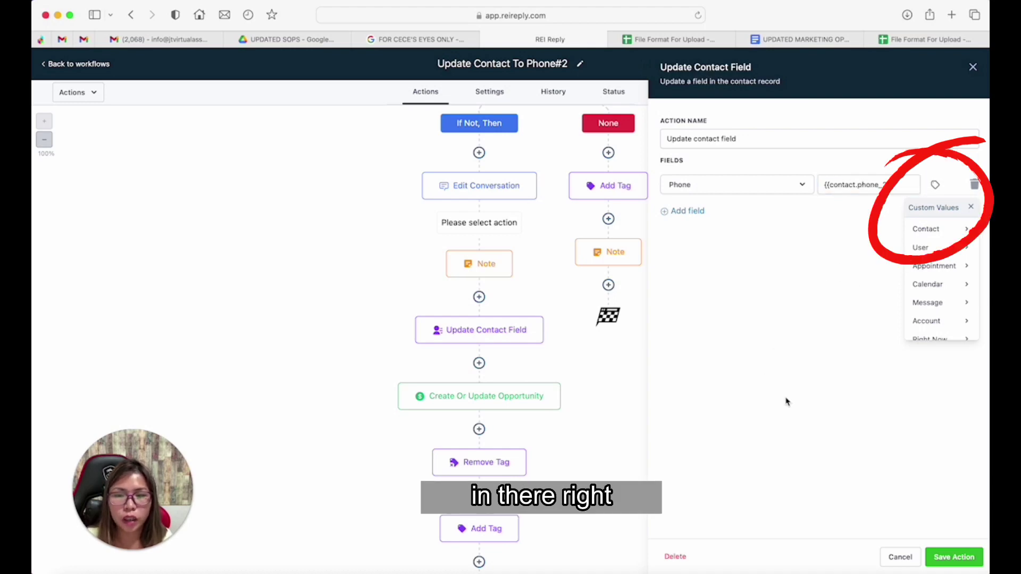
click(953, 557)
scroll(537, 372, down, 3)
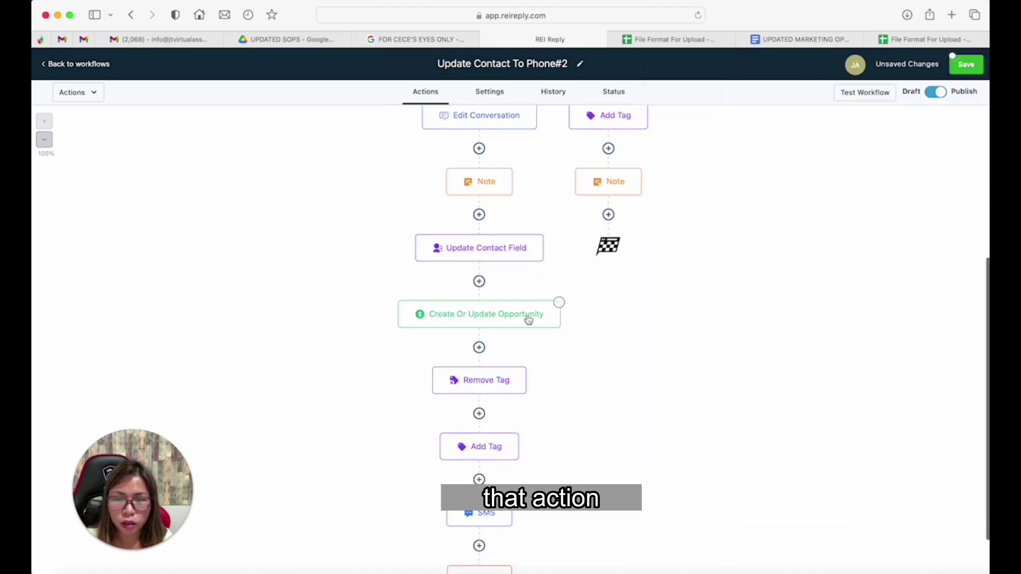
click(528, 319)
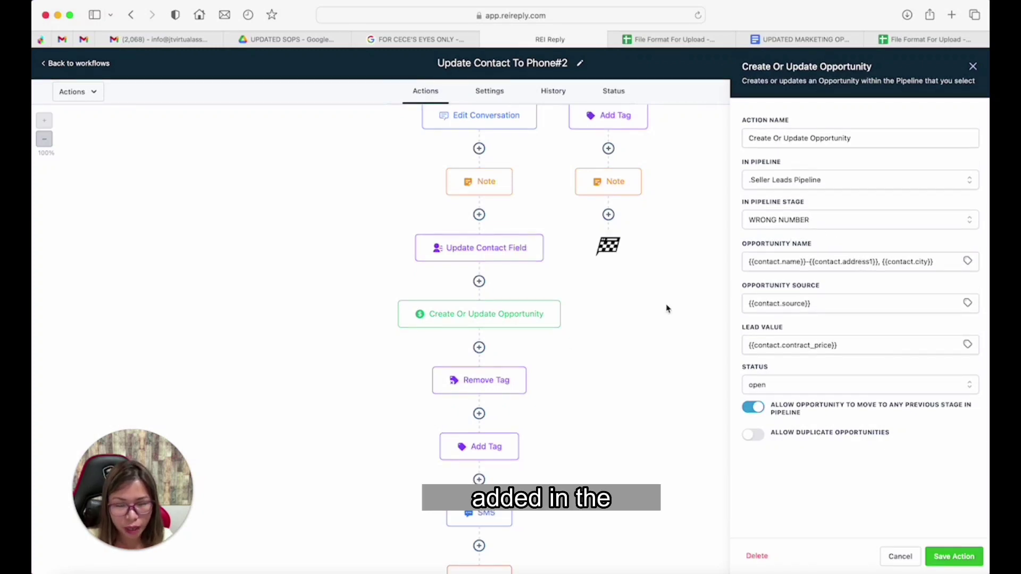
Step: Check the Remove Tag step's five tags, including wrong number, and the Add Tag step's phone#2
click(513, 378)
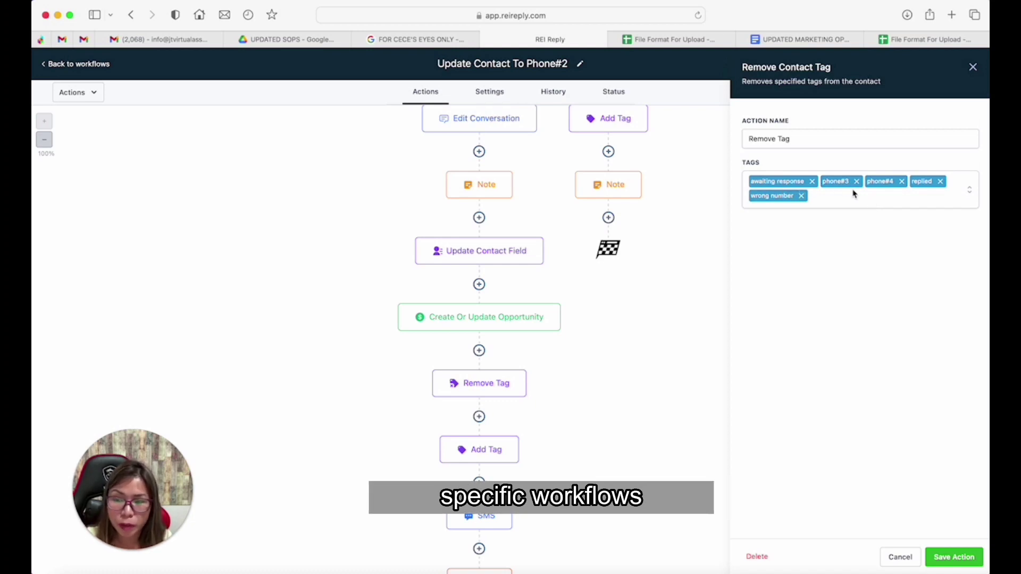
scroll(638, 330, down, 3)
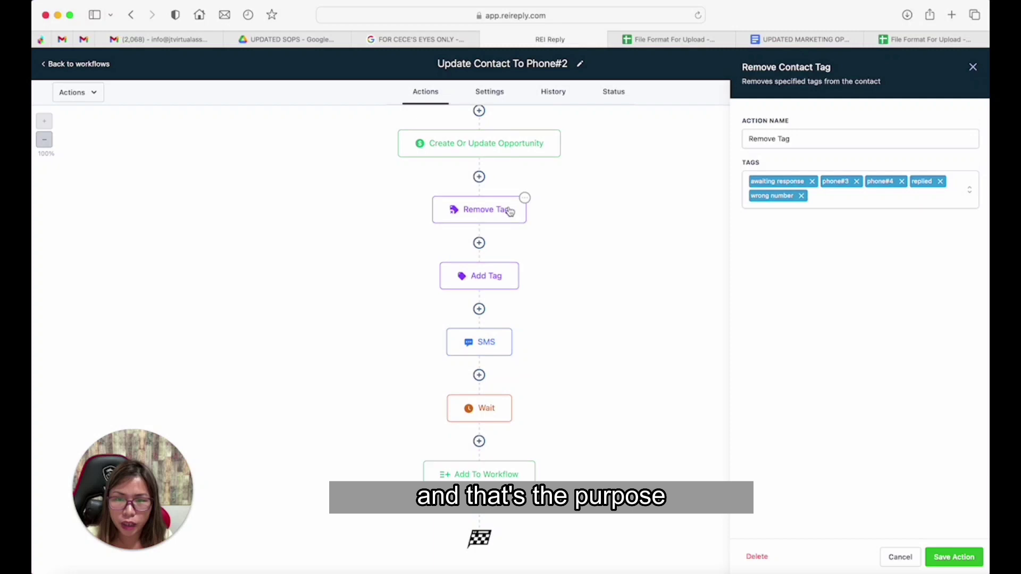
click(495, 277)
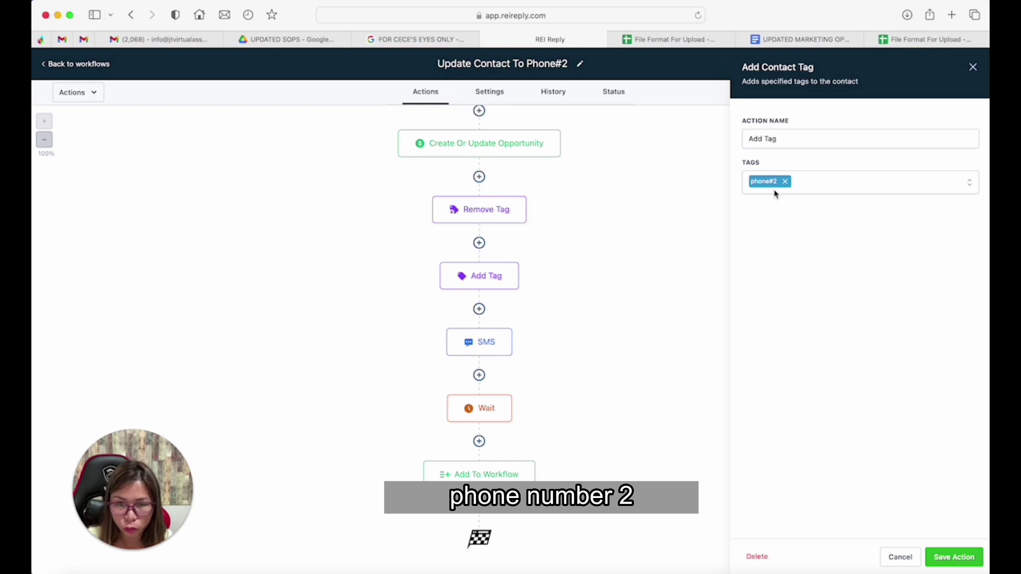
Step: Read through the SMS step's message text
click(502, 343)
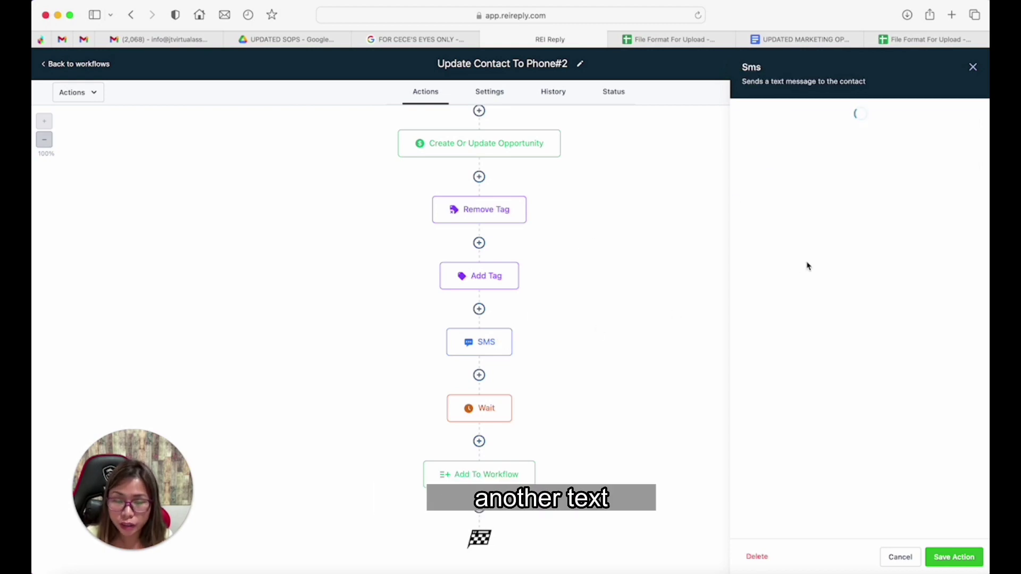
scroll(455, 258, up, 1)
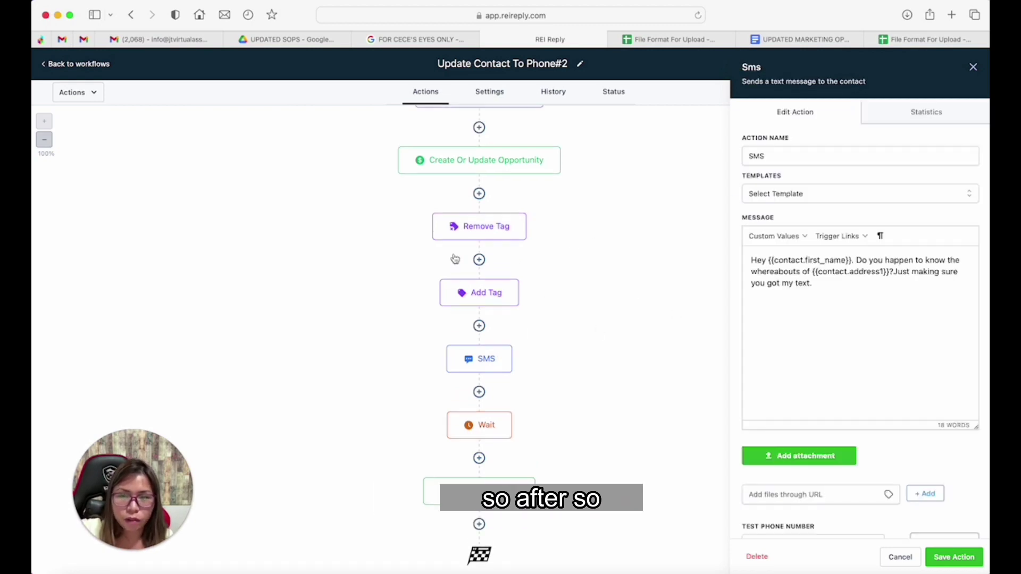
scroll(468, 234, up, 5)
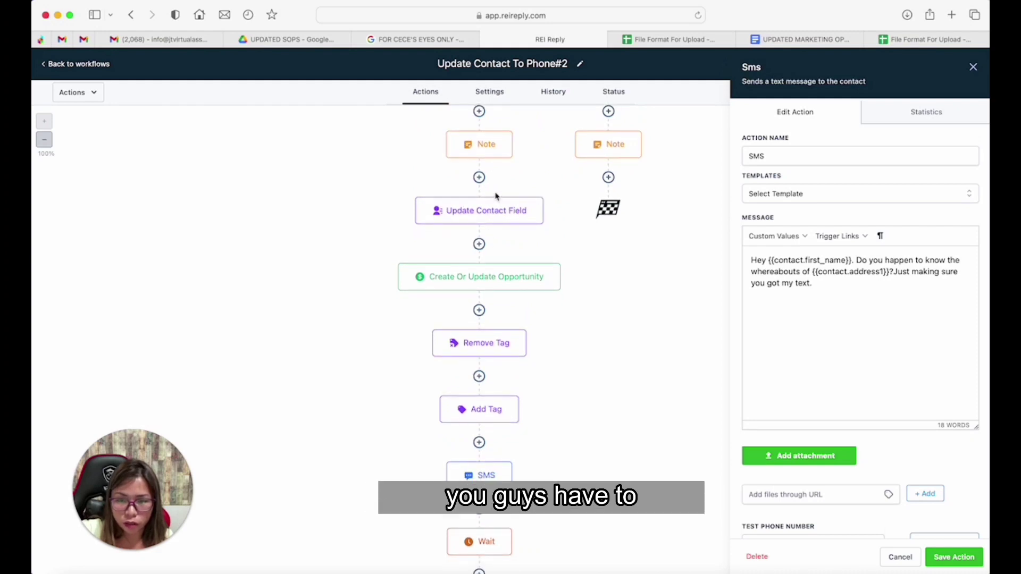
scroll(524, 336, down, 3)
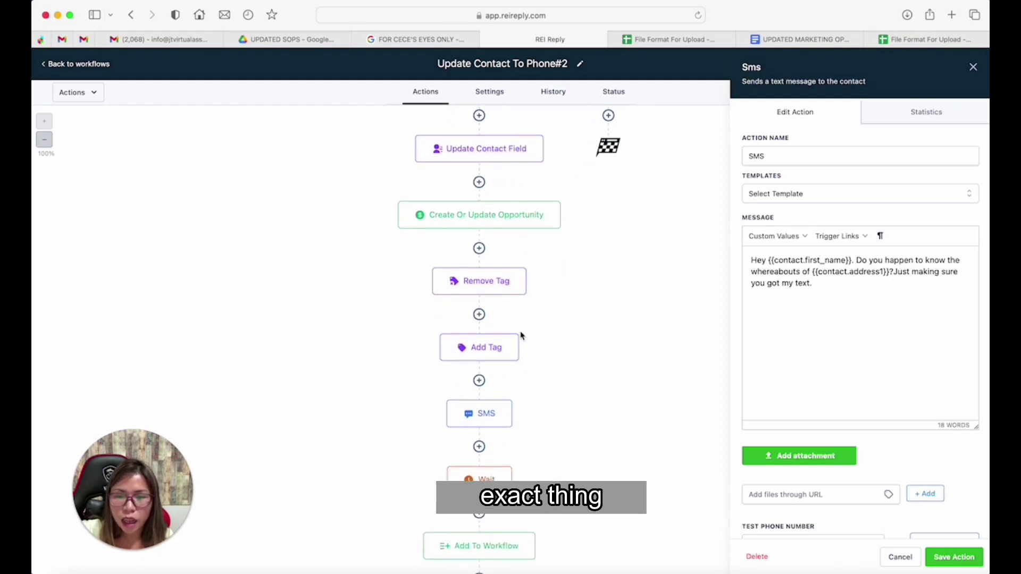
scroll(499, 419, down, 2)
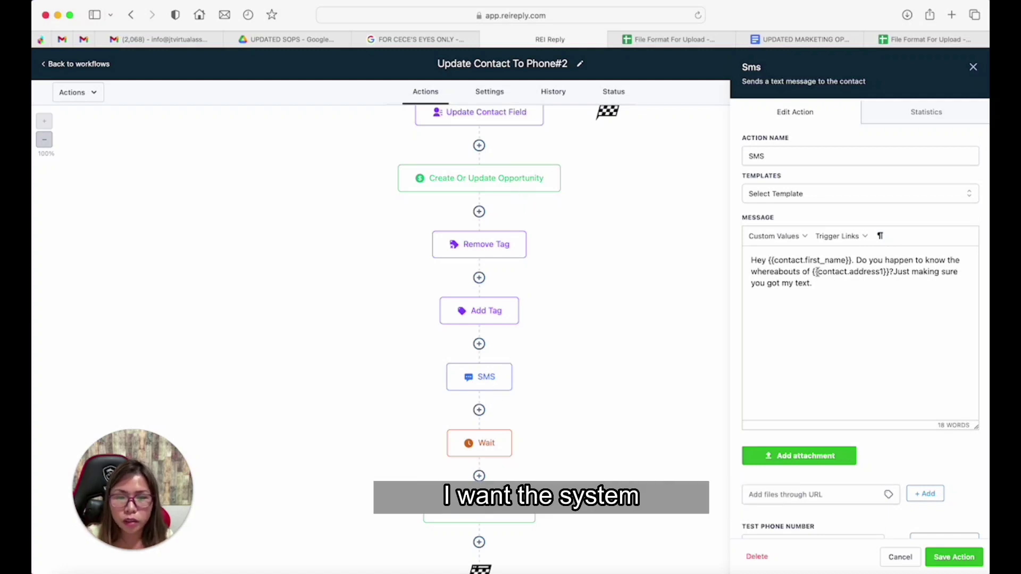
triple_click(794, 278)
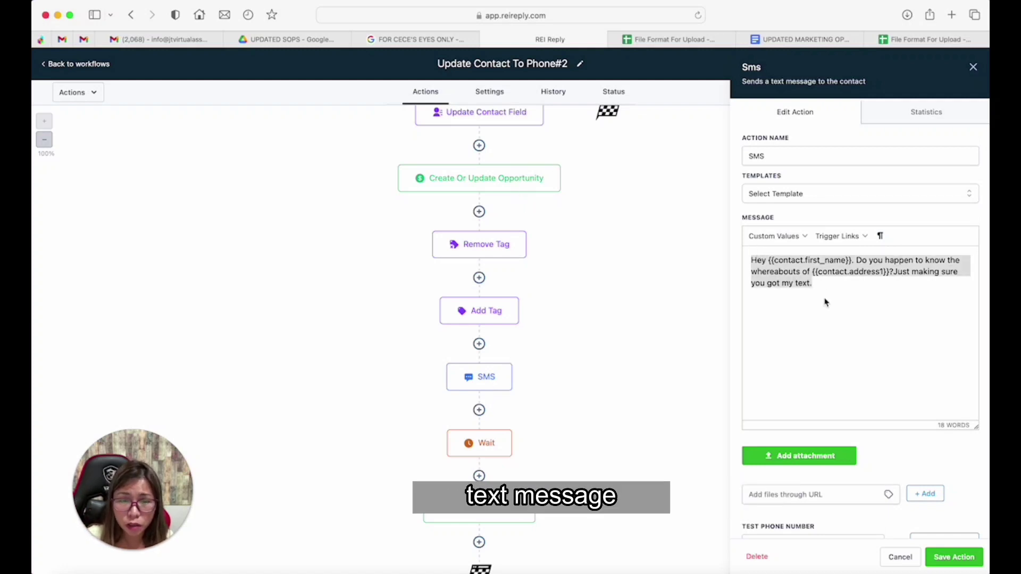
click(858, 287)
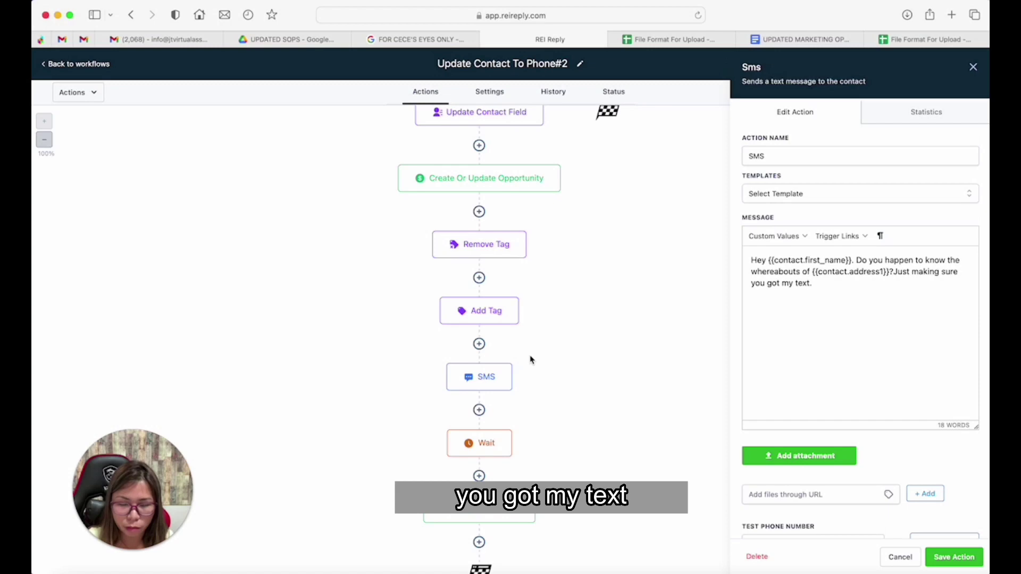
Step: Check the Wait step and Add To Workflow step targeting Phone#3, then exit discarding changes
click(472, 445)
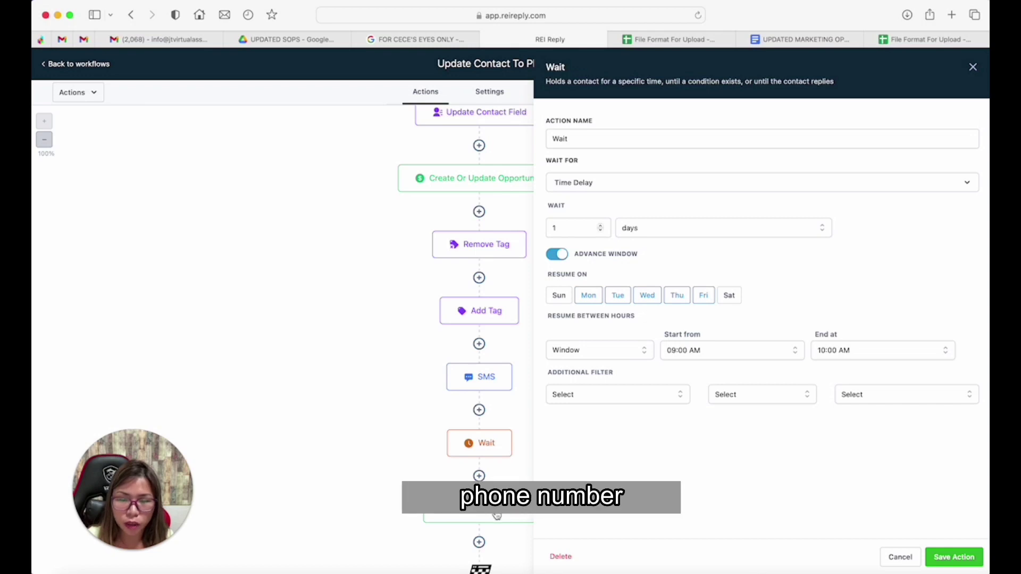
click(897, 558)
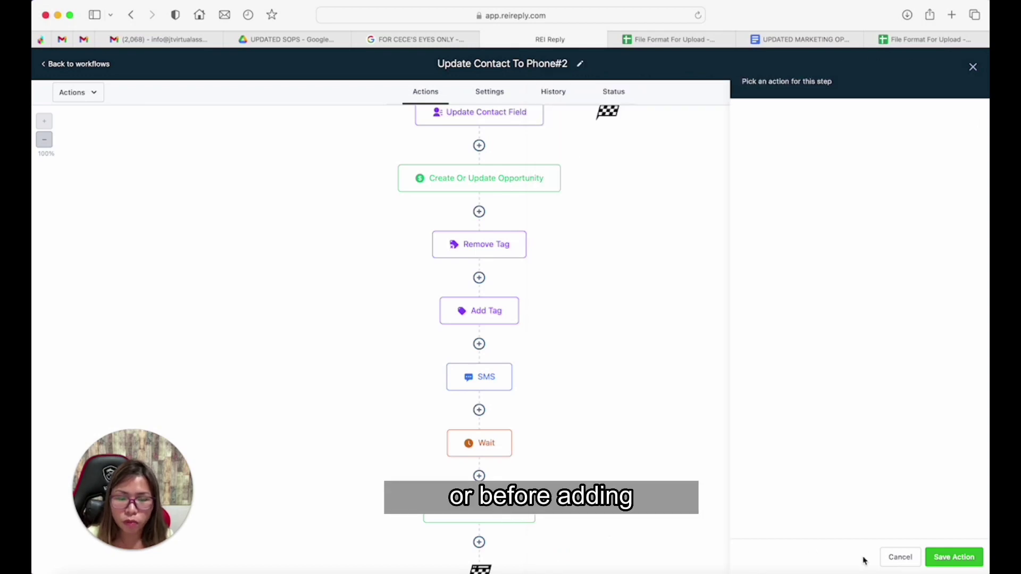
click(510, 520)
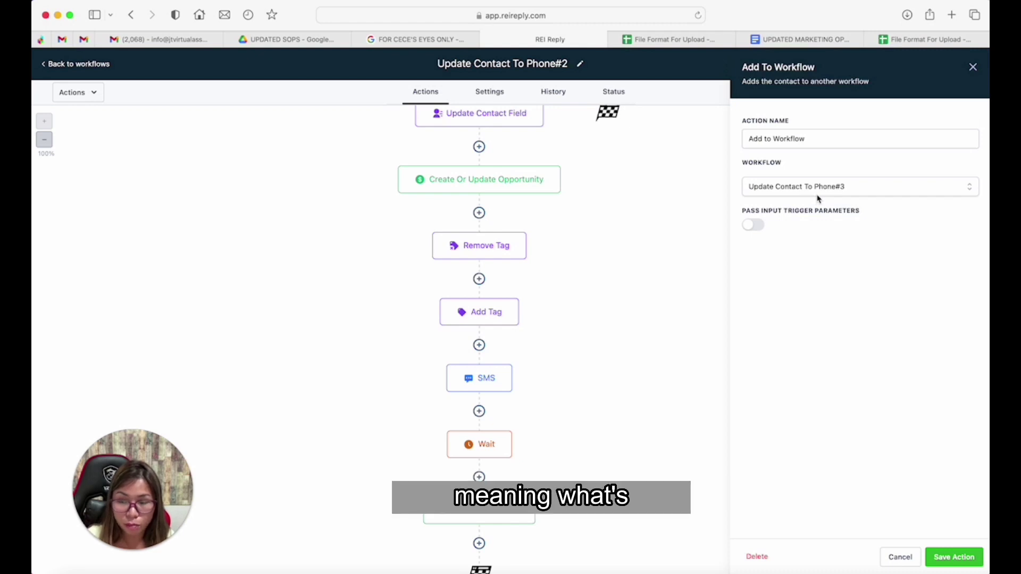
click(903, 557)
click(506, 437)
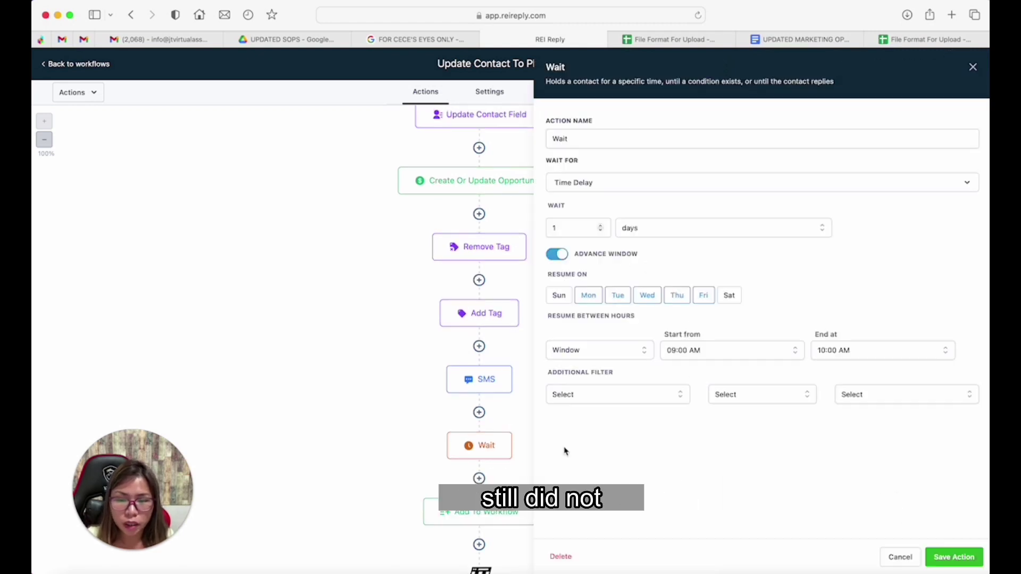
click(493, 520)
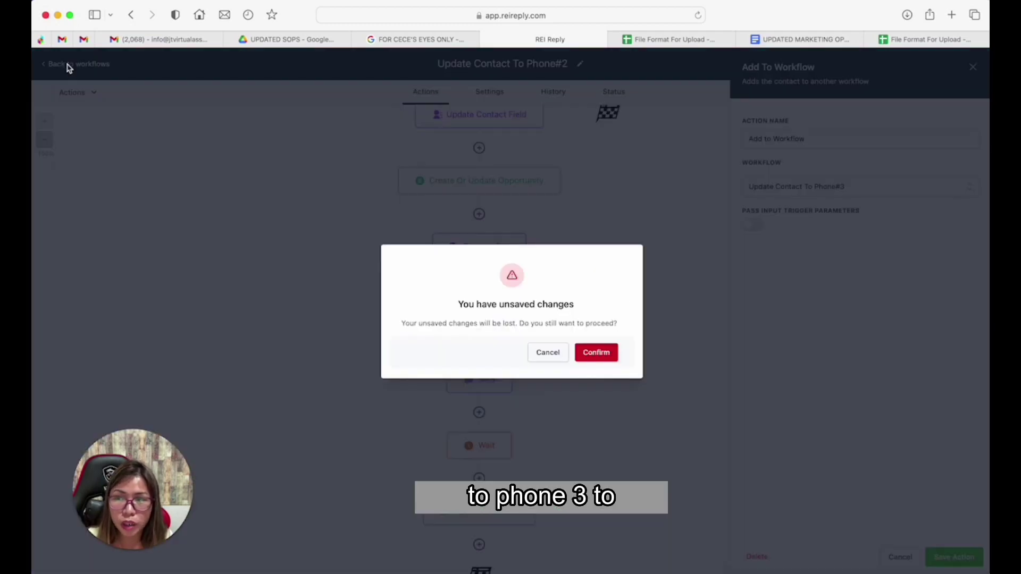
click(68, 64)
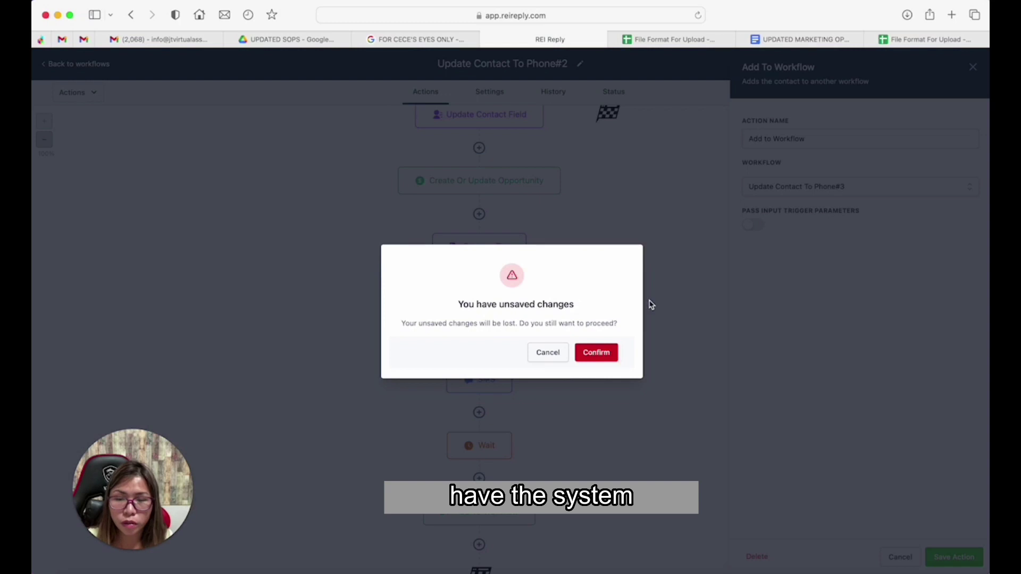
click(595, 354)
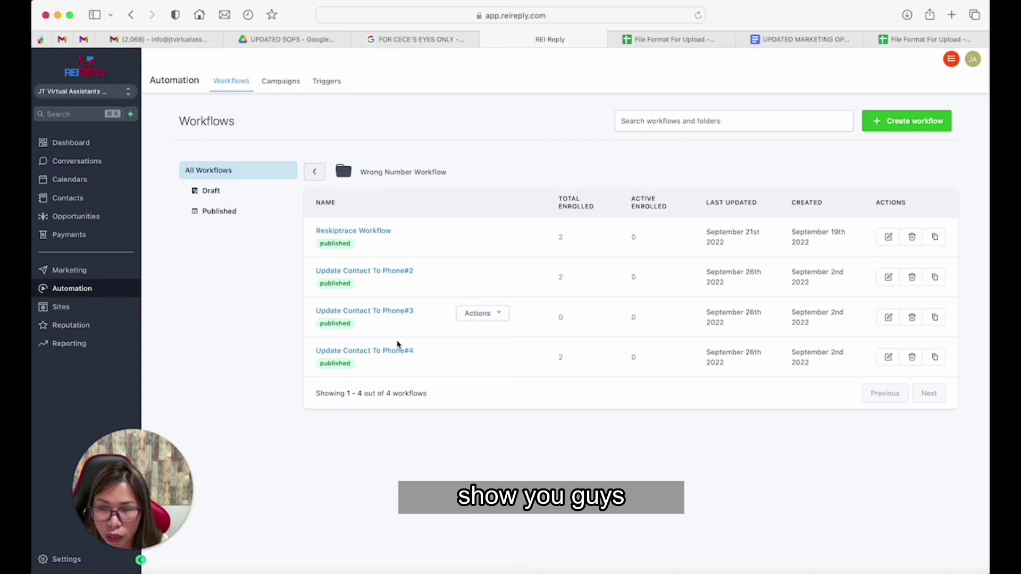
Step: Open Update Contact To Phone#3 and inspect its Contact Tag - Phone#3 trigger settings
click(400, 310)
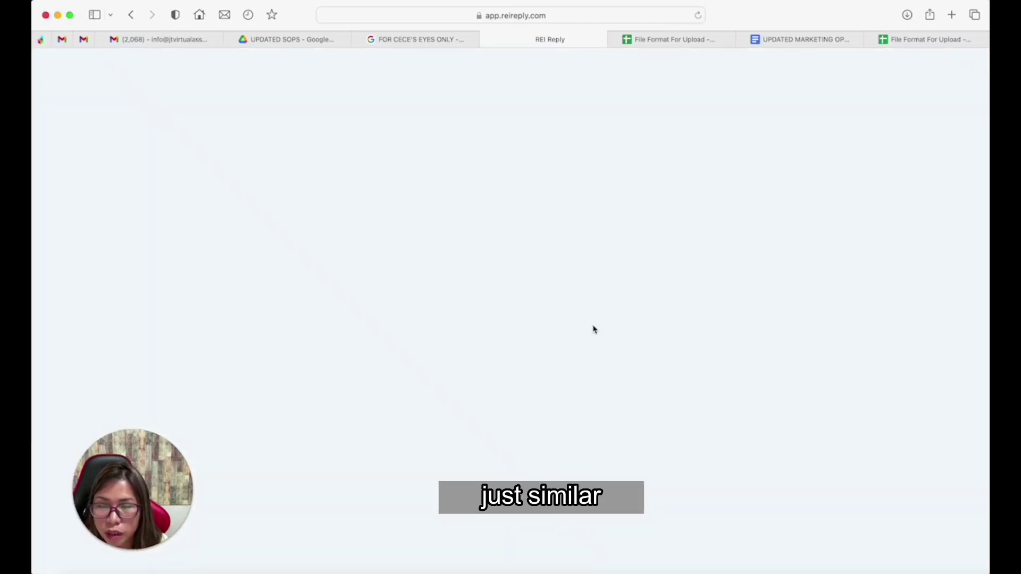
scroll(596, 330, down, 10)
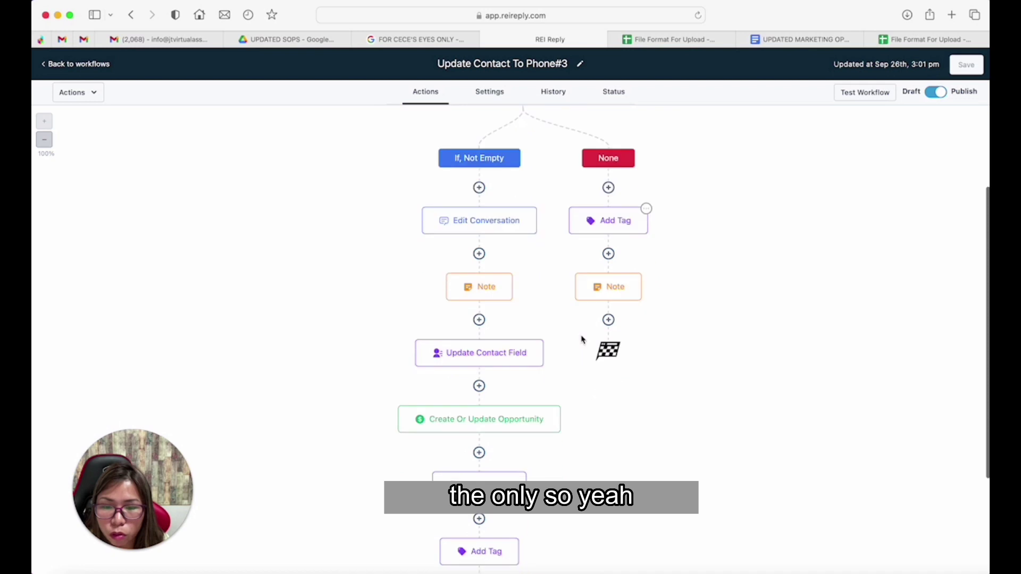
scroll(559, 346, up, 10)
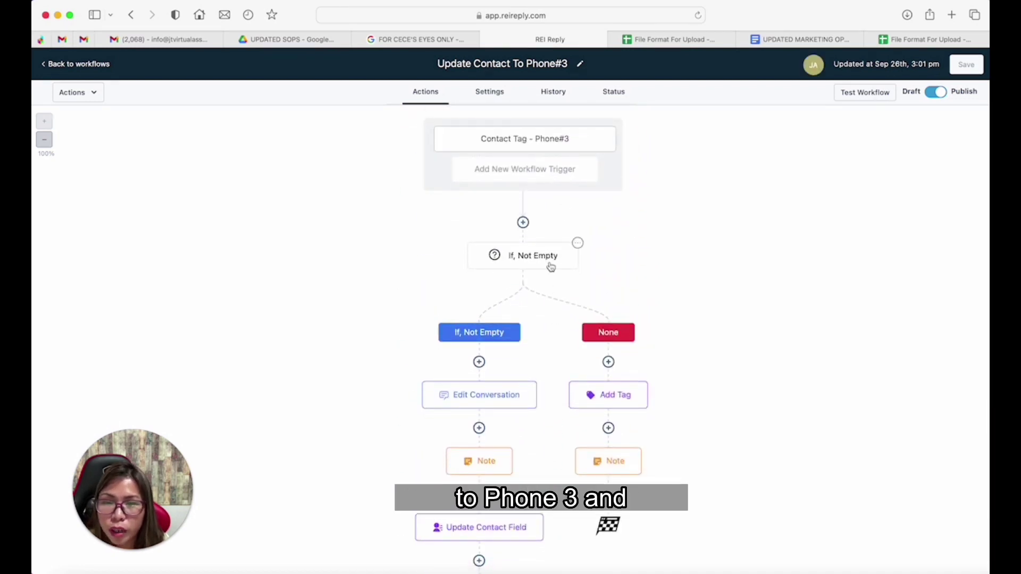
scroll(564, 285, down, 1)
scroll(563, 285, down, 12)
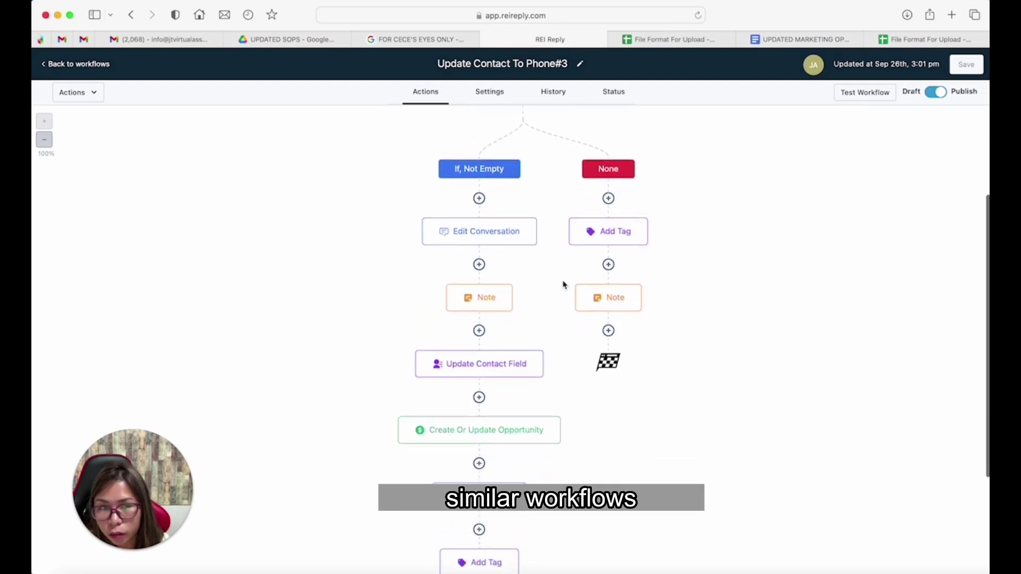
scroll(627, 167, up, 12)
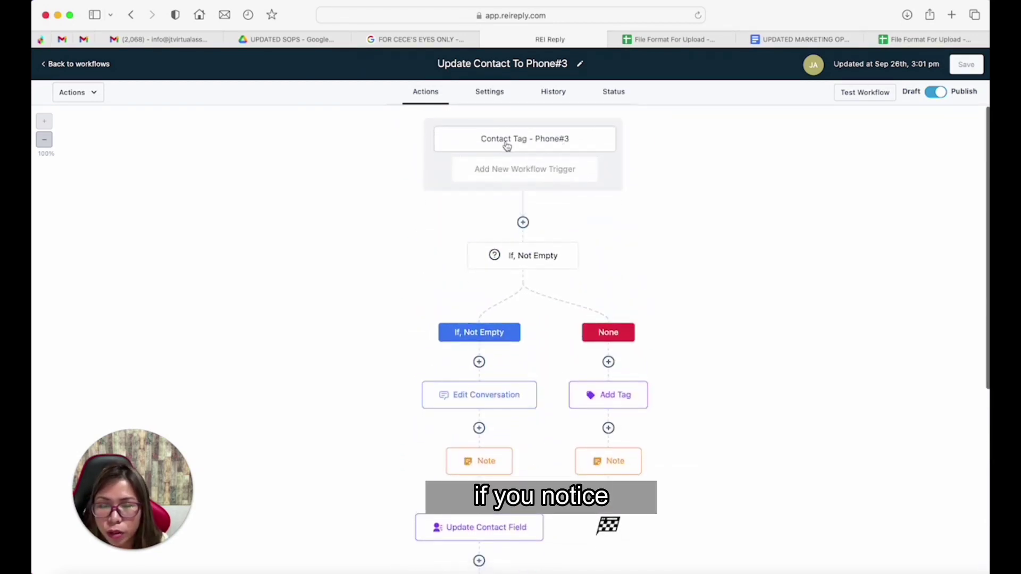
click(542, 145)
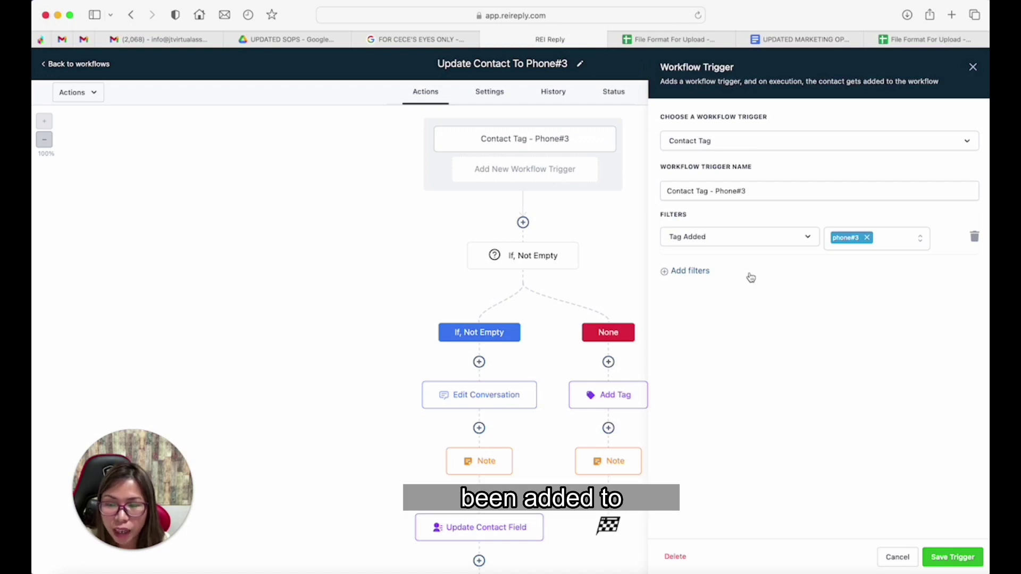
click(887, 558)
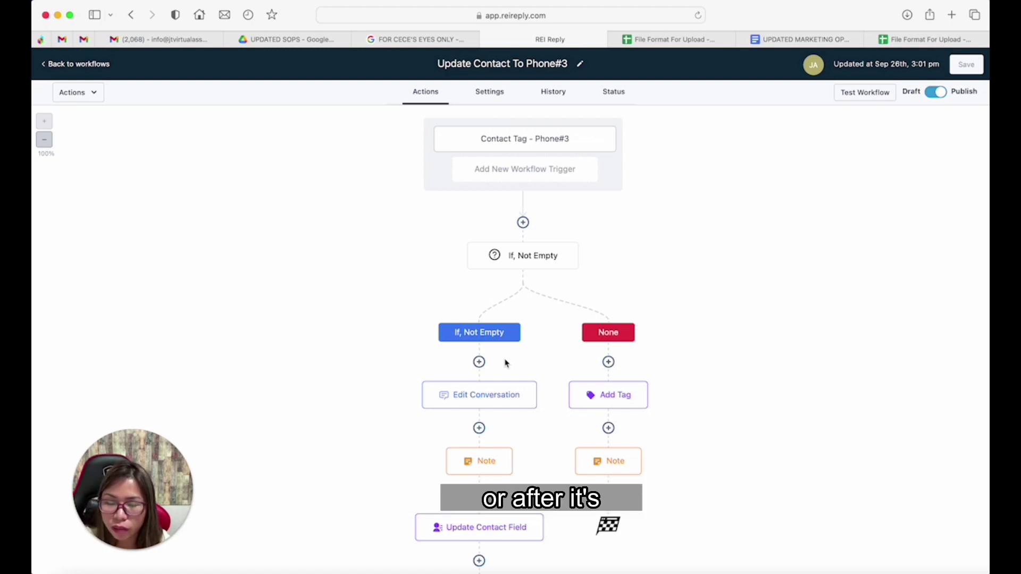
click(519, 139)
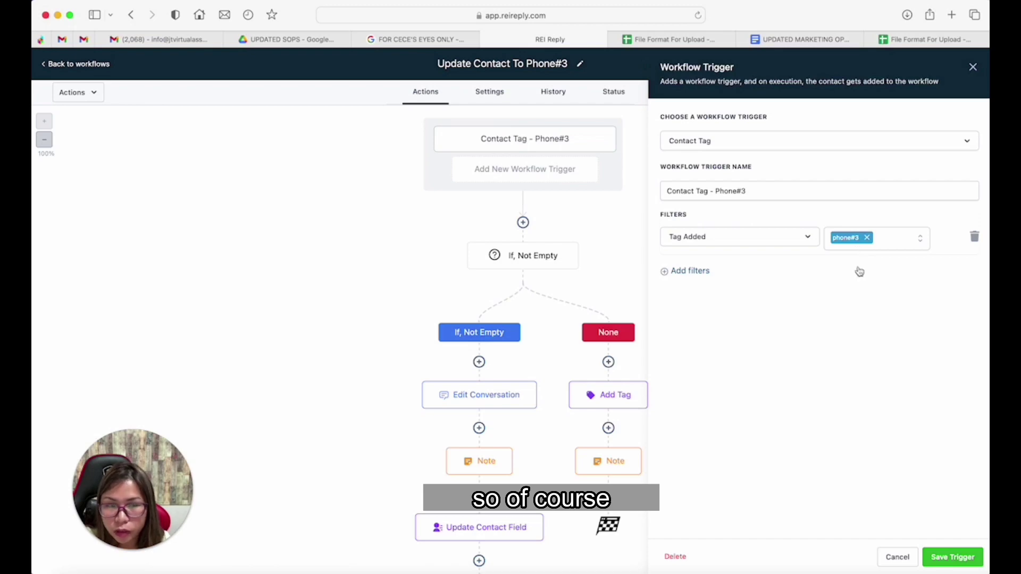
Step: Review the Edit Conversation, Note and Create Or Update Opportunity steps without changes
click(897, 557)
scroll(536, 429, down, 5)
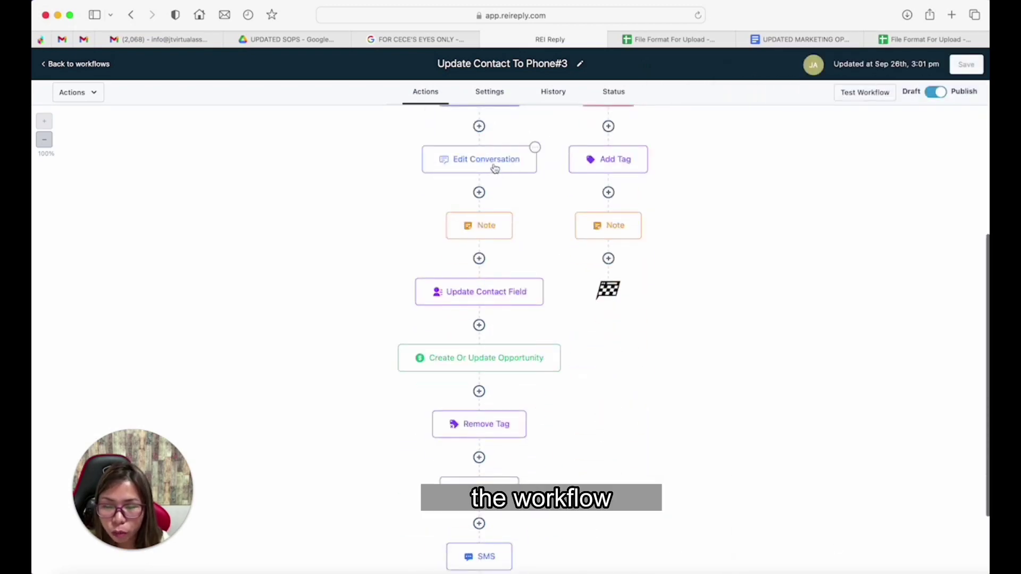
click(492, 168)
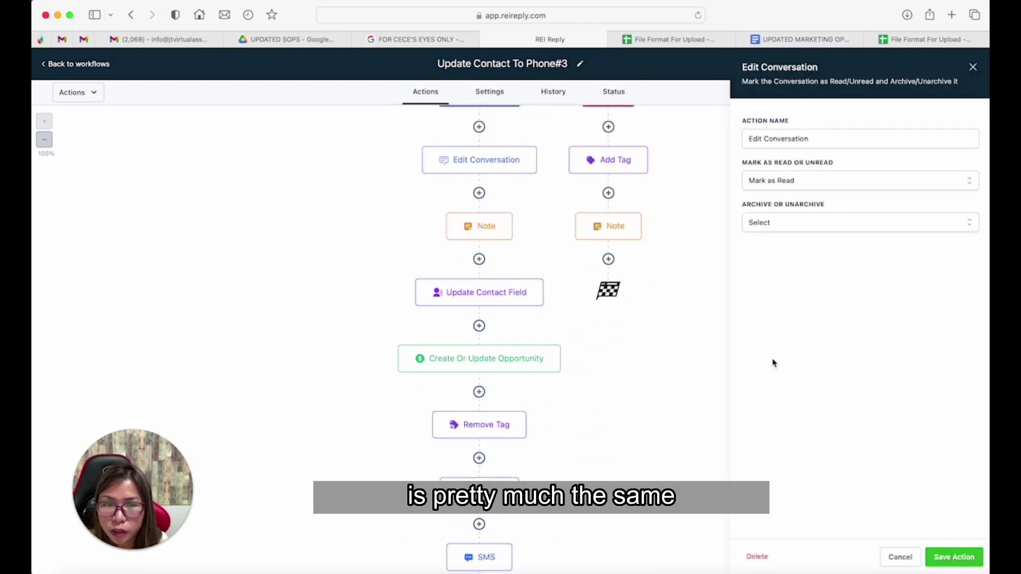
click(892, 565)
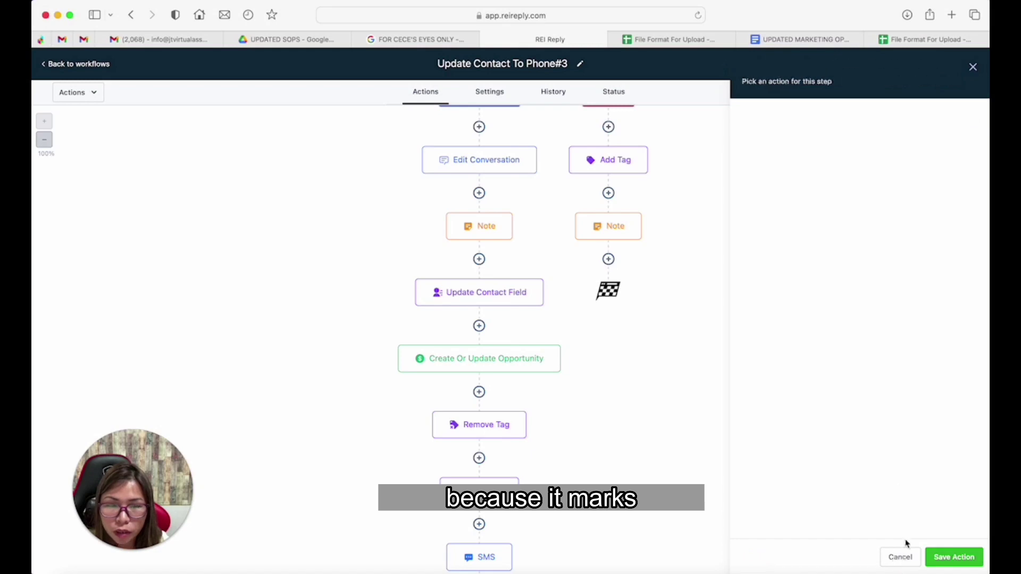
click(490, 238)
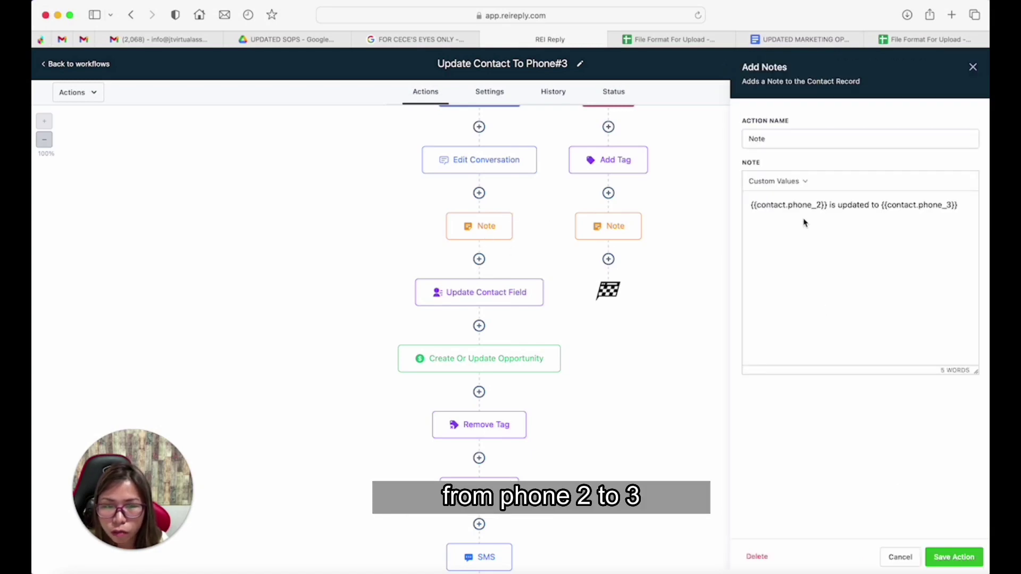
click(900, 557)
click(509, 360)
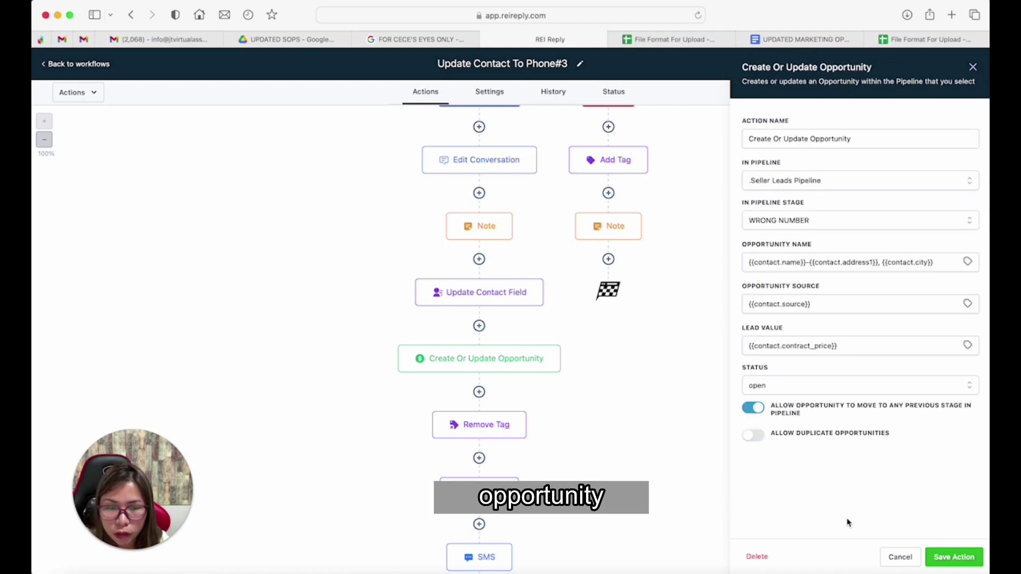
click(898, 557)
Step: Check the Remove Tag, Add Tag, SMS and Wait steps, then return to the workflows list
scroll(654, 458, down, 4)
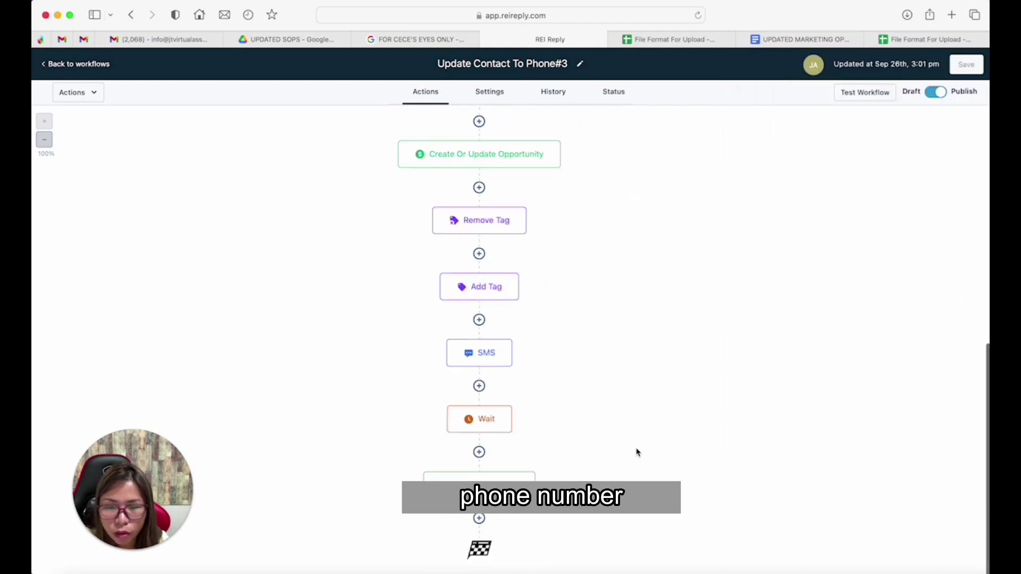
click(497, 229)
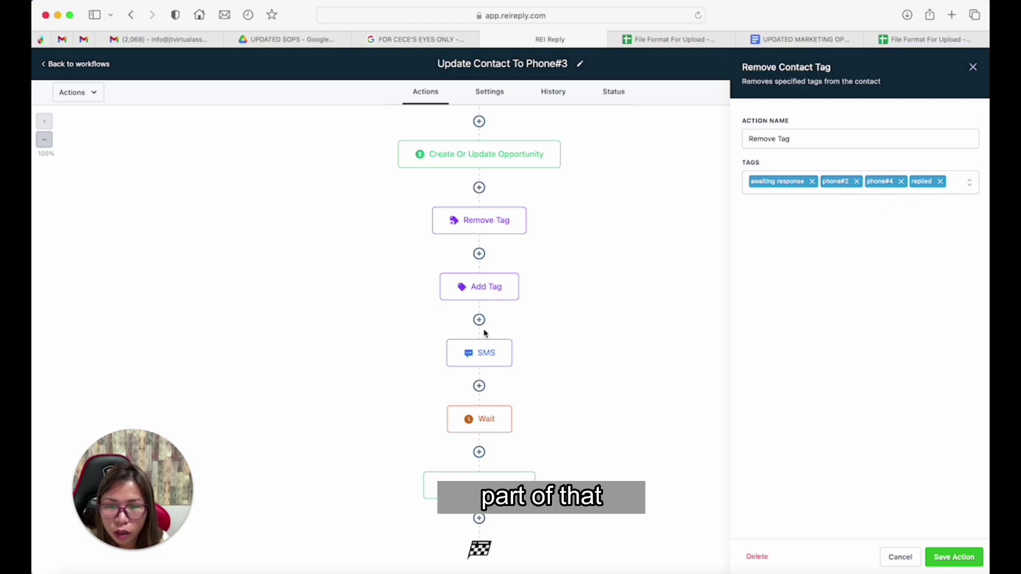
click(488, 292)
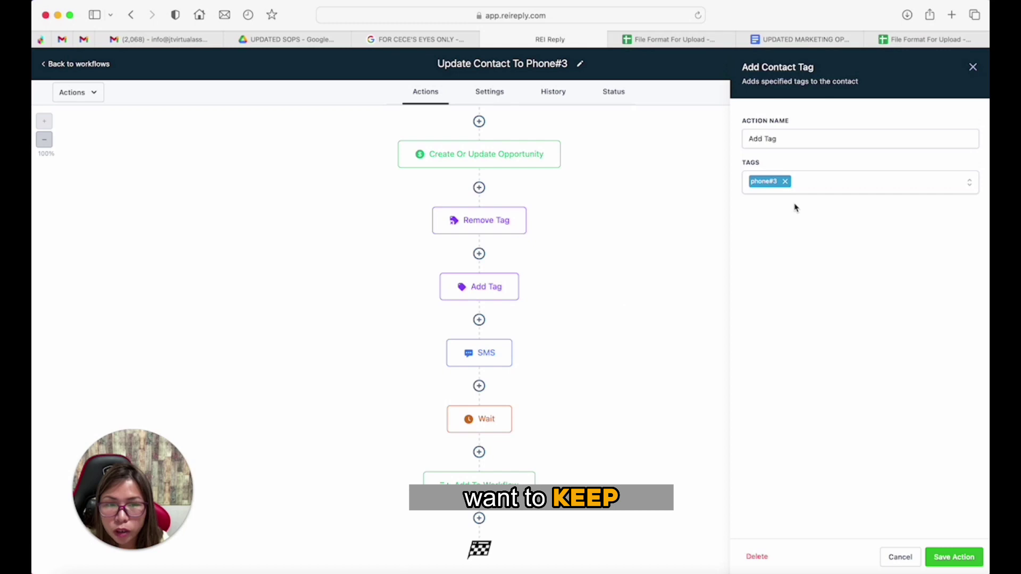
click(491, 357)
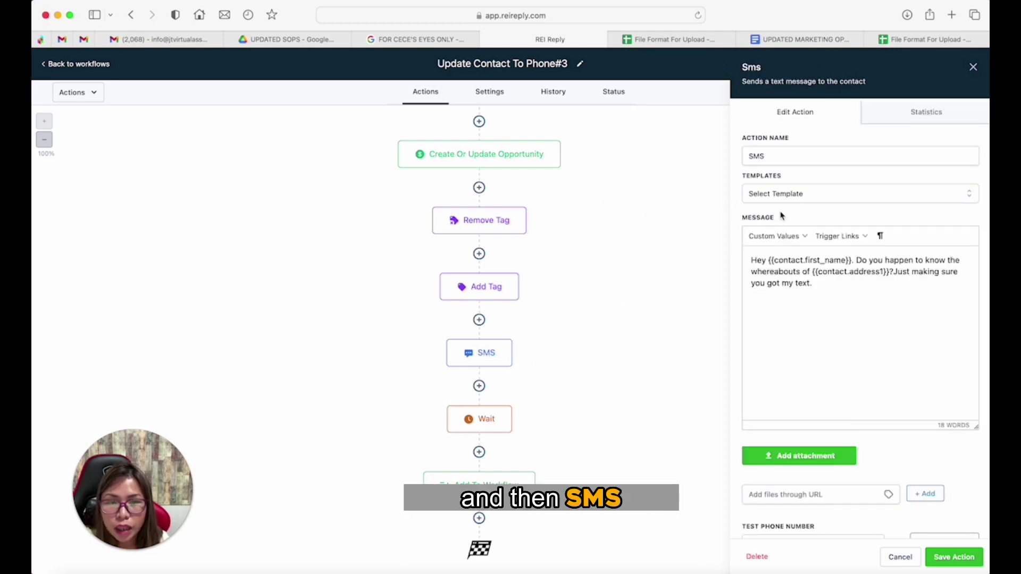
click(498, 425)
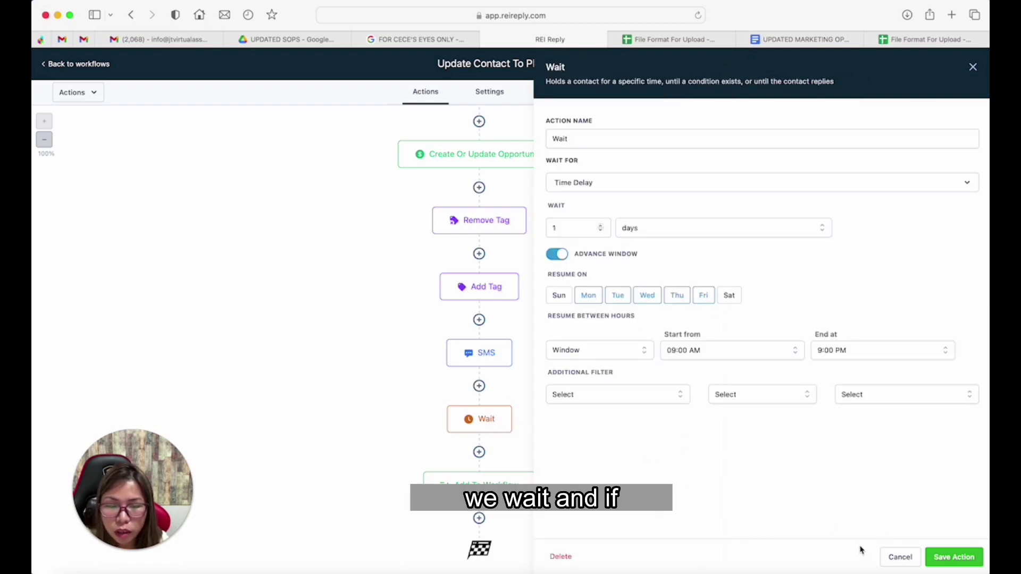
click(899, 557)
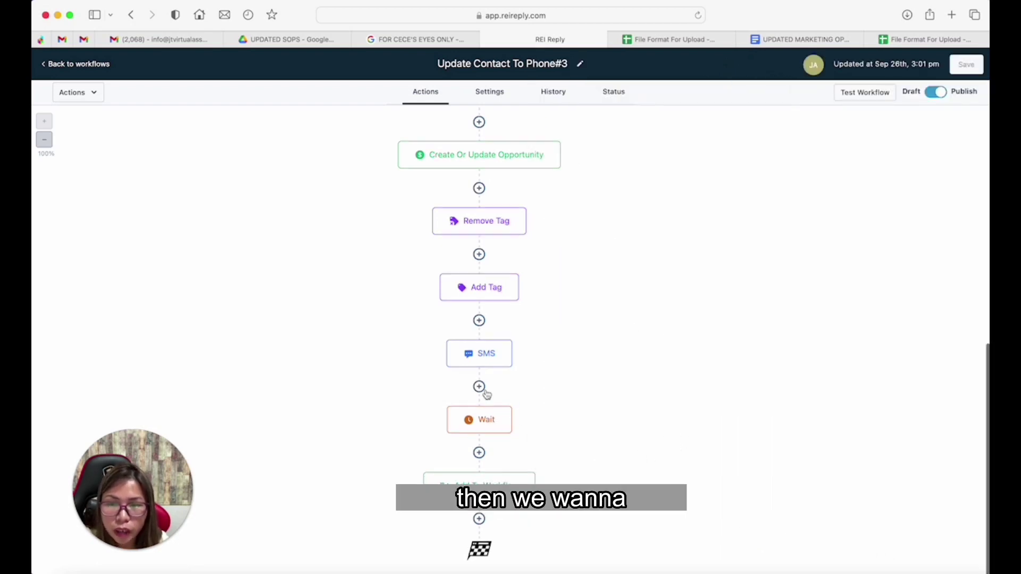
scroll(487, 395, up, 2)
click(61, 67)
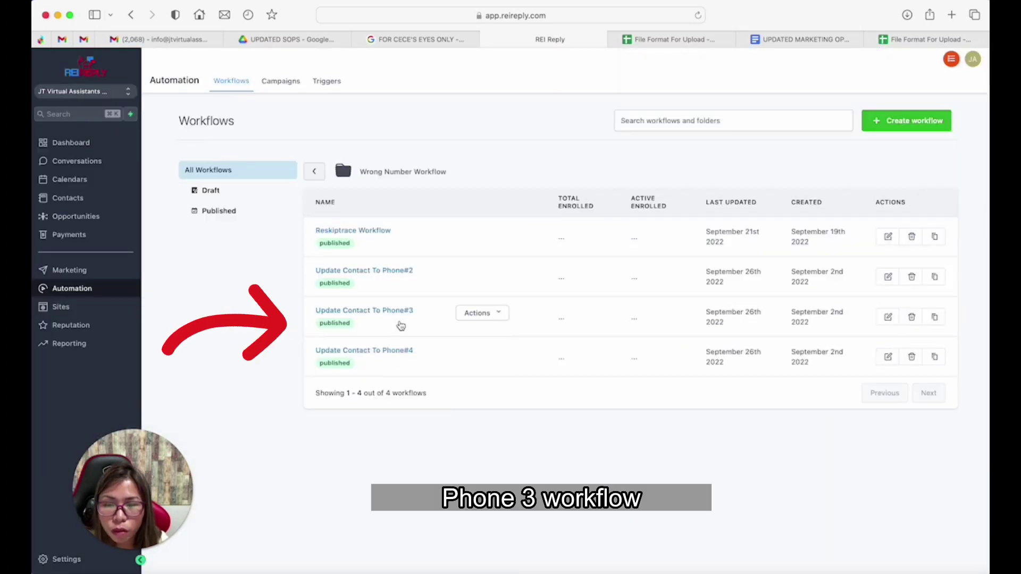
Step: Add phone#2 to the Update Contact To Phone#4 workflow's Remove Tag step and save the workflow
click(393, 352)
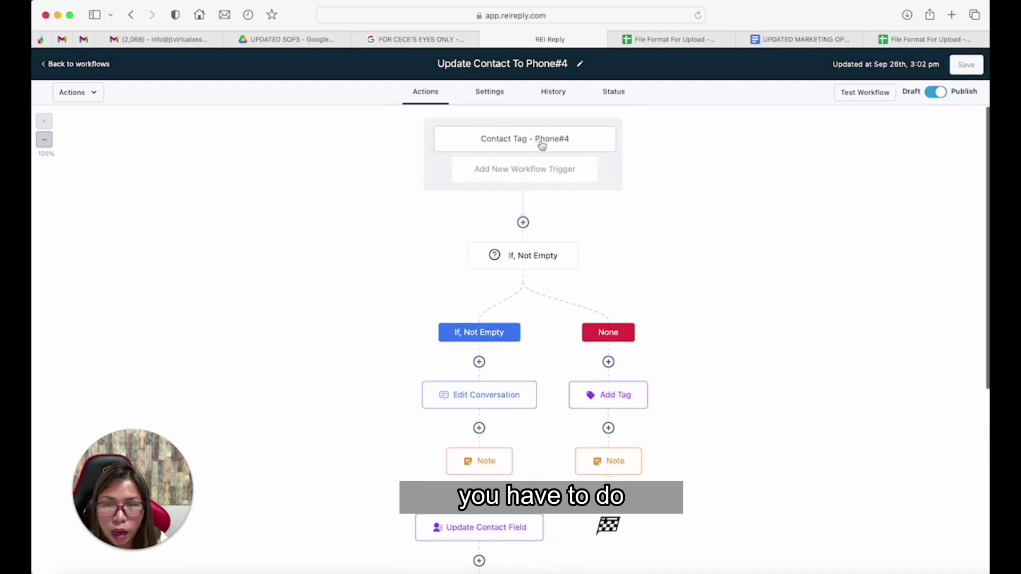
click(540, 141)
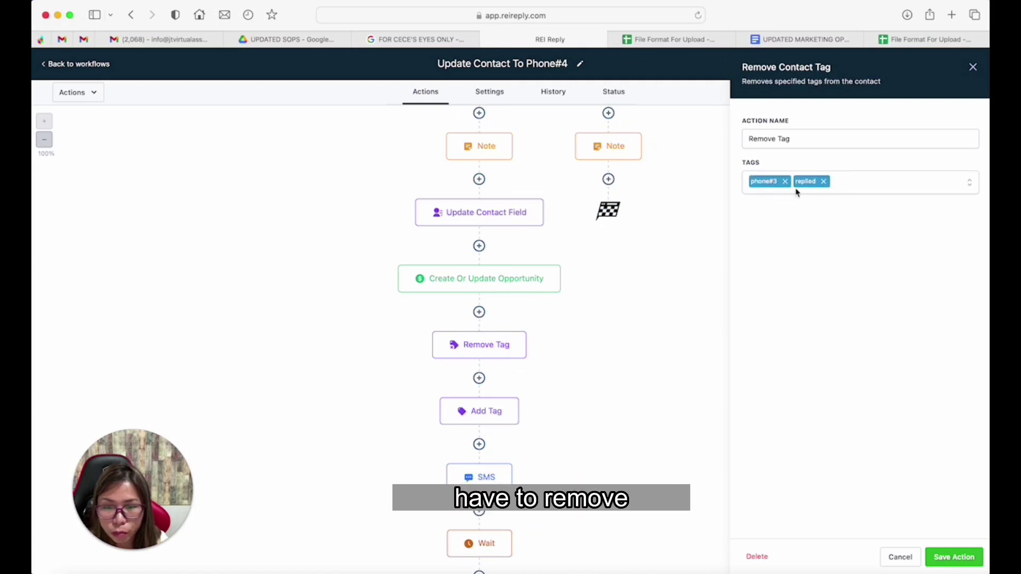
click(867, 185)
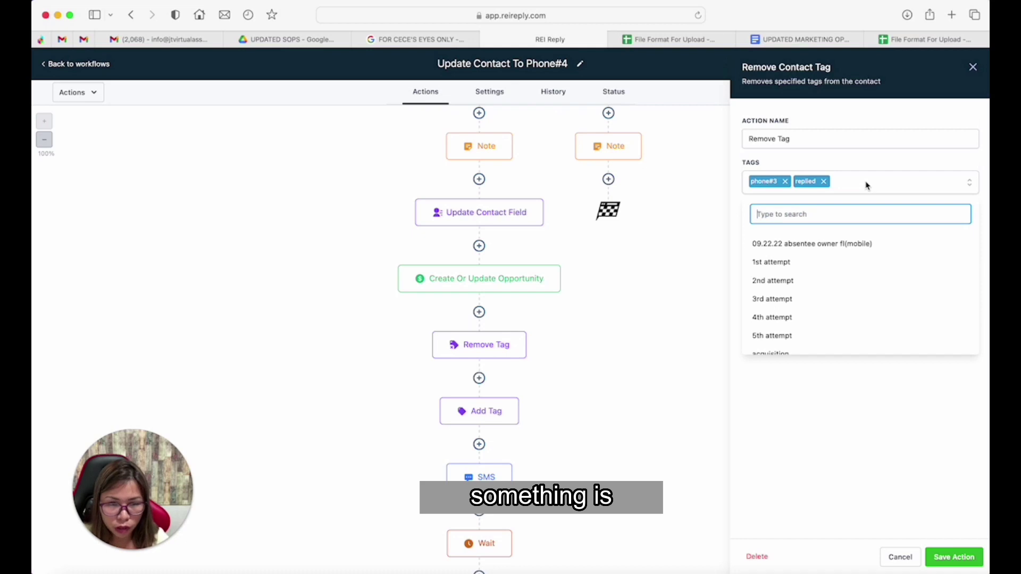
text(phone)
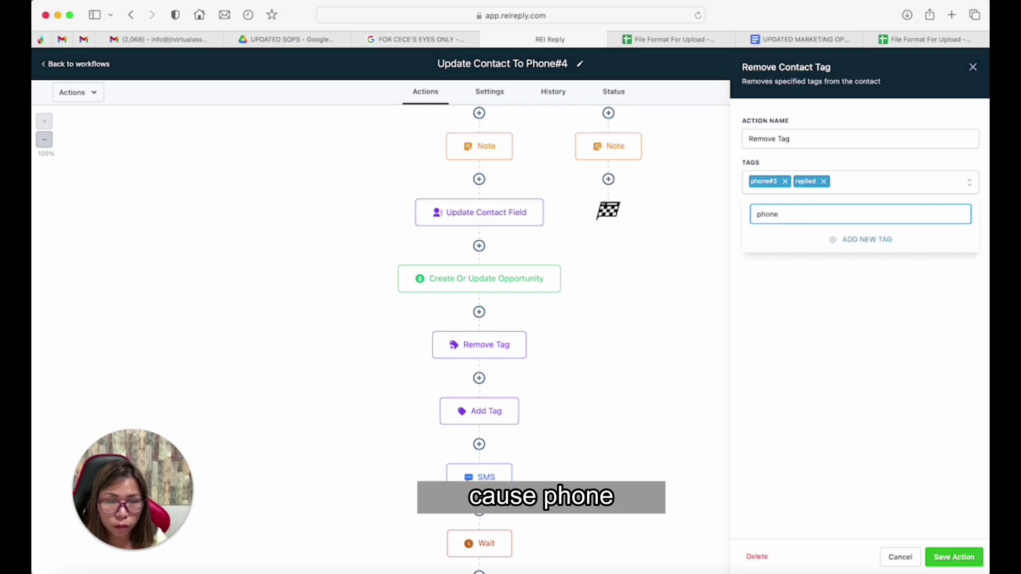
text(#2)
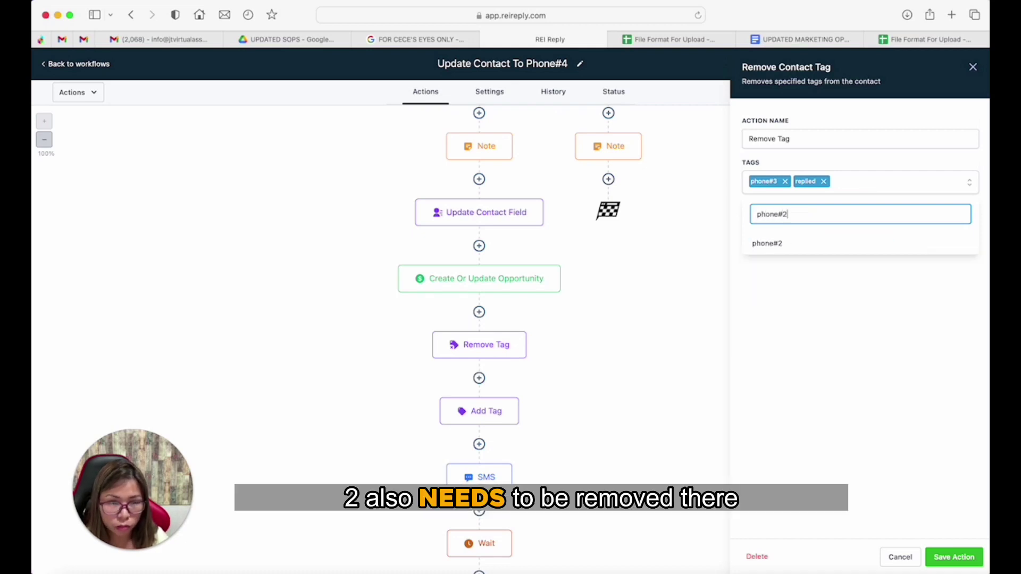
click(781, 244)
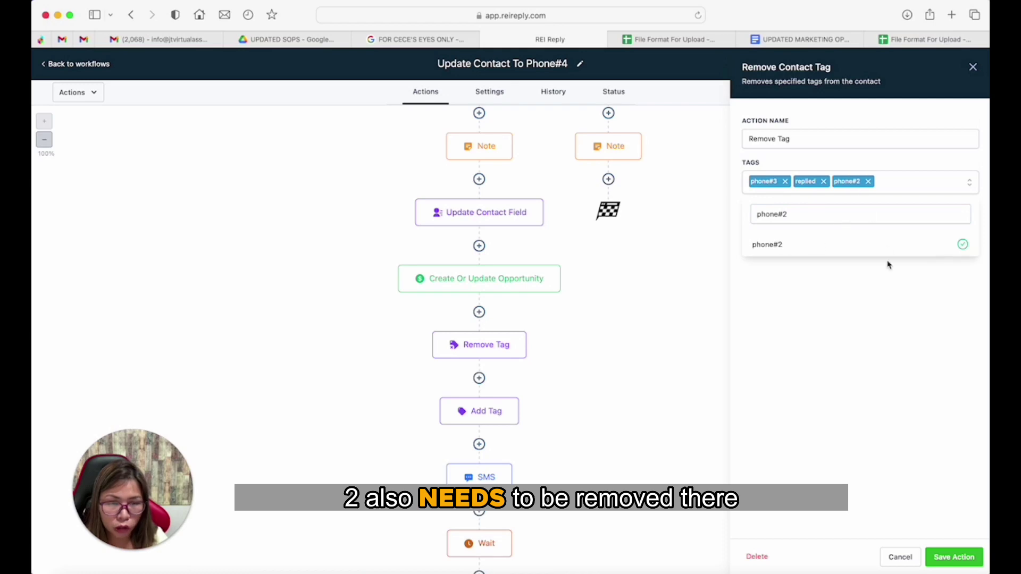
scroll(873, 221, up, 5)
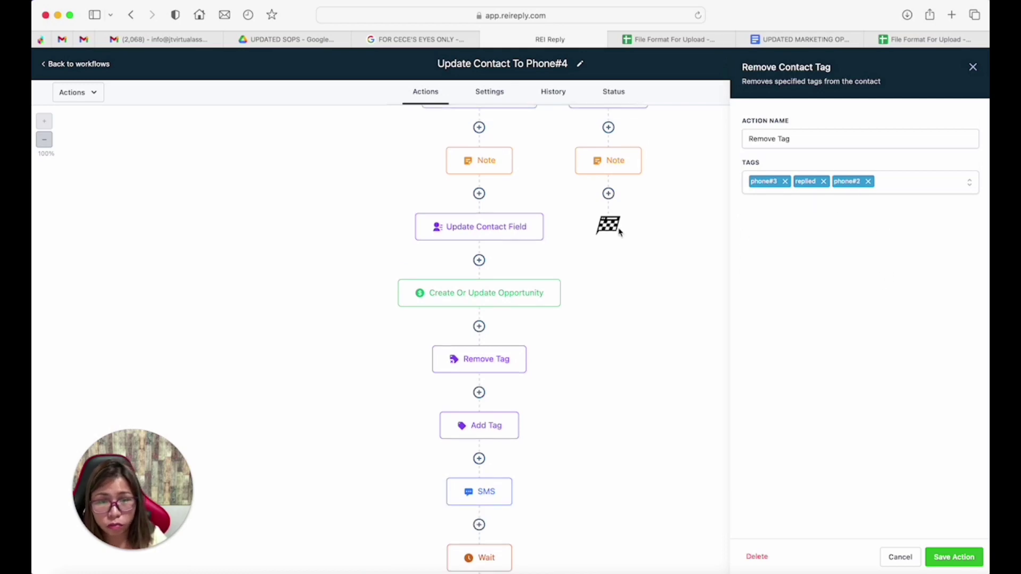
click(950, 563)
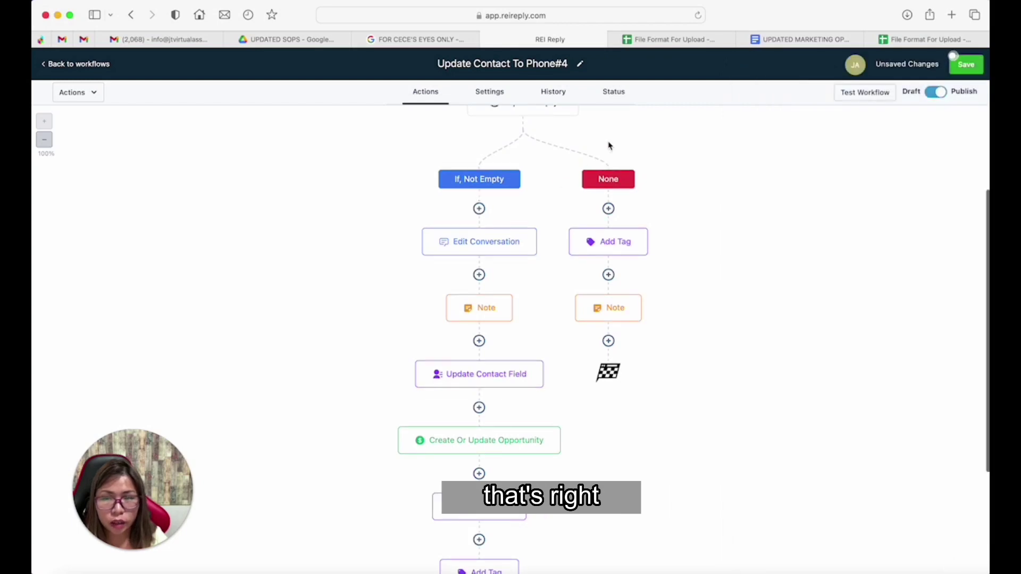
click(965, 72)
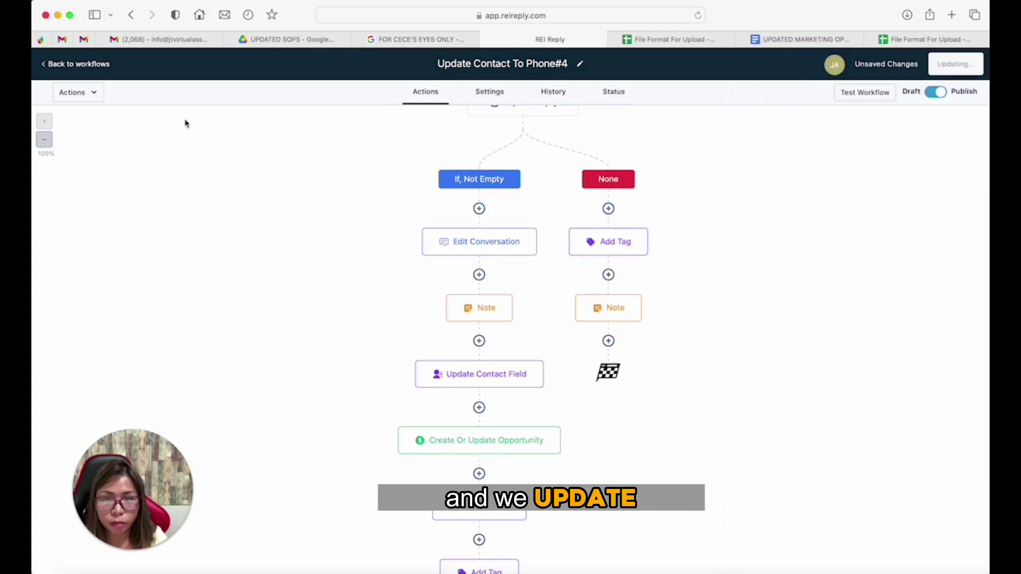
Step: Open the Reskiptrace Workflow from the workflows list and view its trigger
click(71, 68)
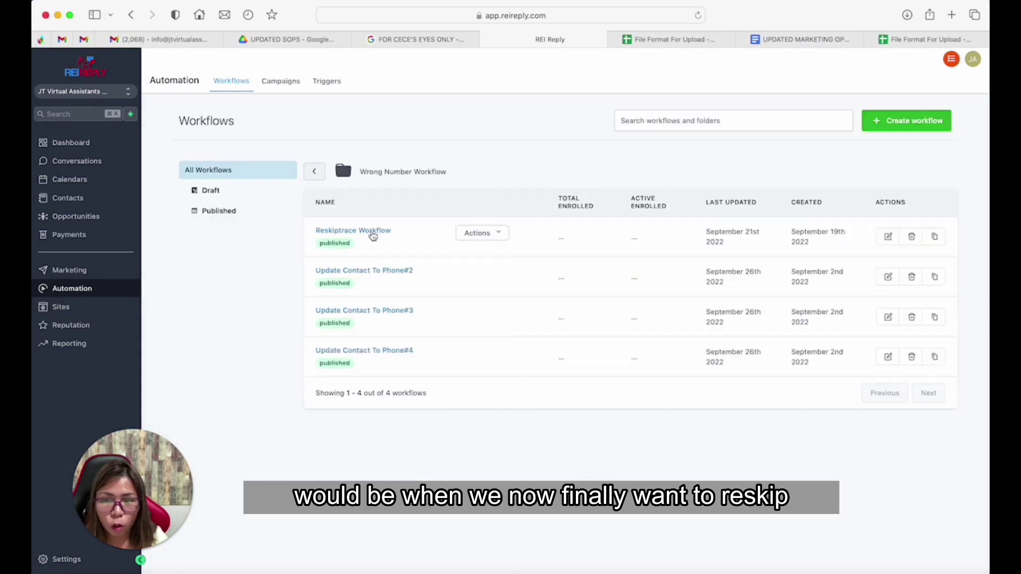
click(375, 232)
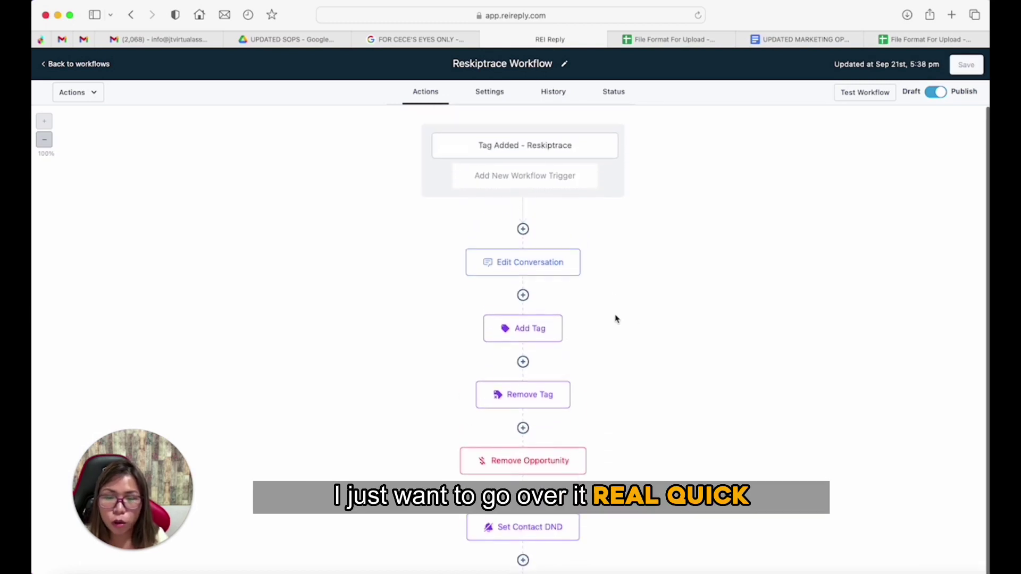
click(542, 143)
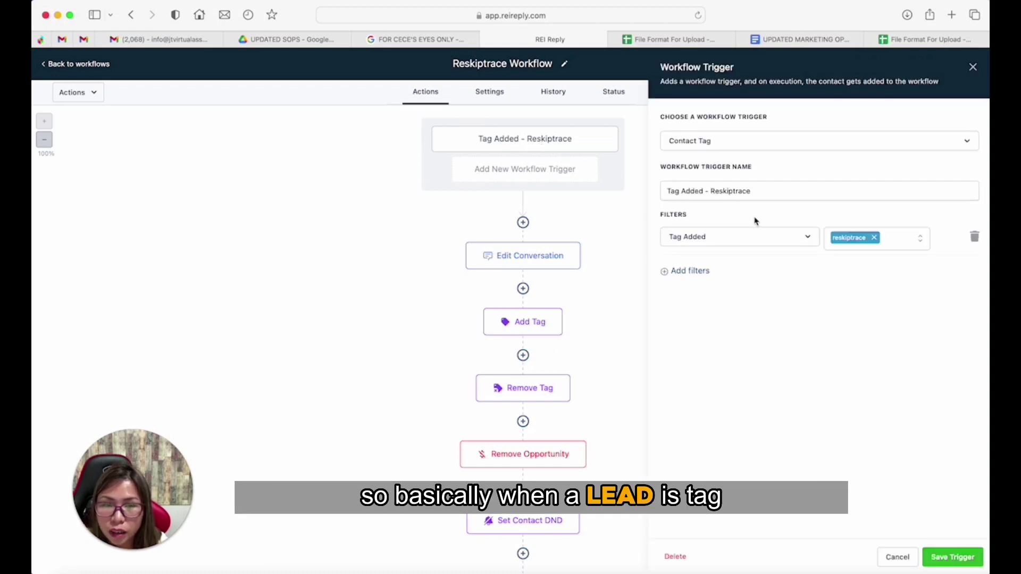
Step: Review the Edit Conversation, Add Tag and Remove Tag steps of the Reskiptrace Workflow
click(532, 263)
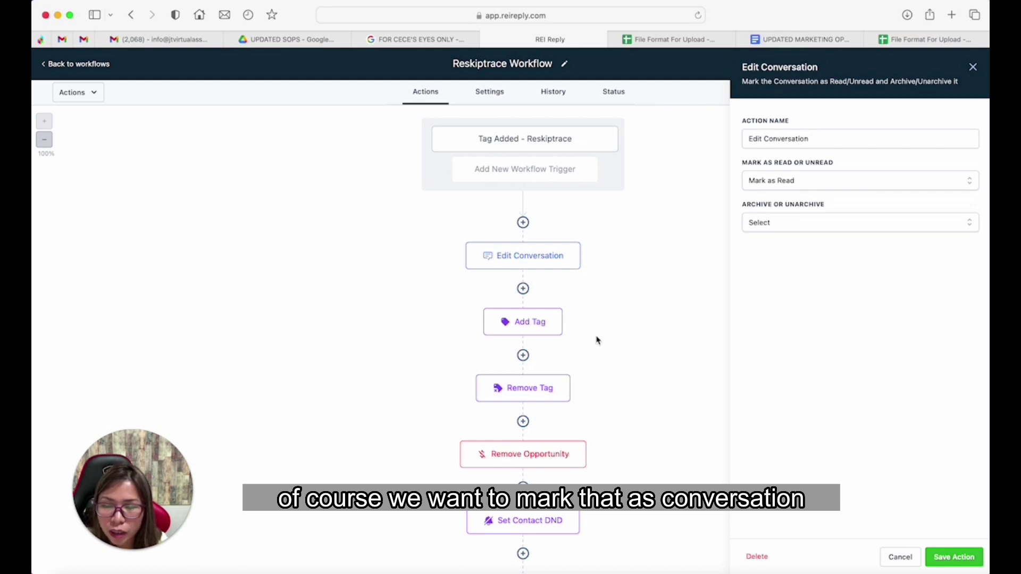
click(547, 332)
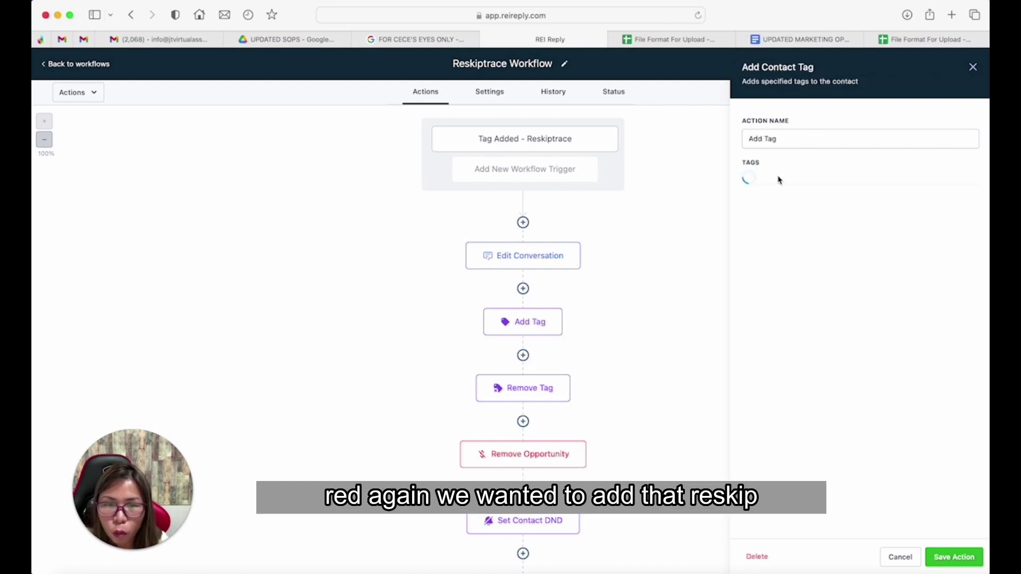
click(550, 392)
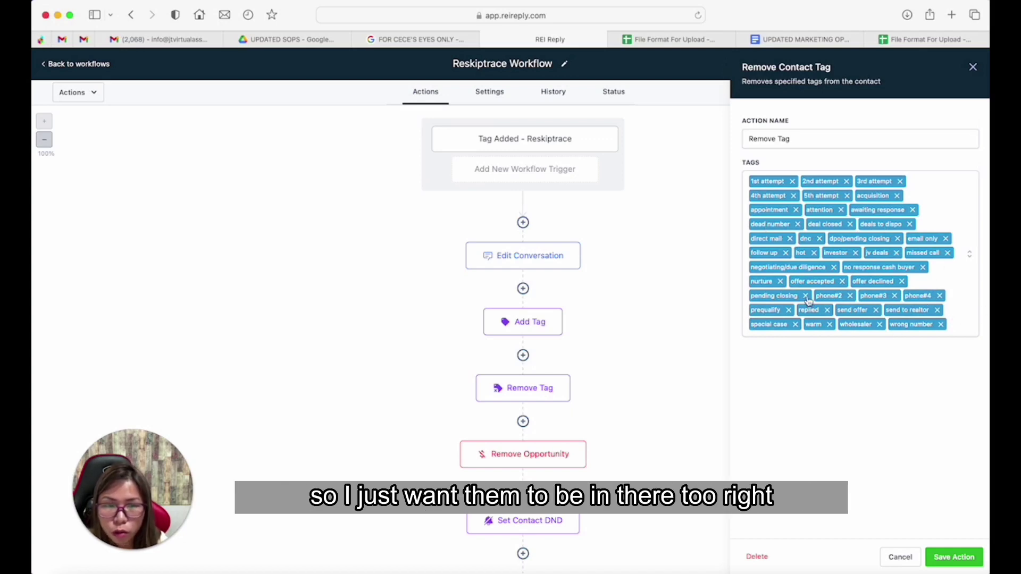
Step: View the Remove Opportunity (Seller Leads Pipeline) and Set Contact DND (all channels) step settings
click(558, 455)
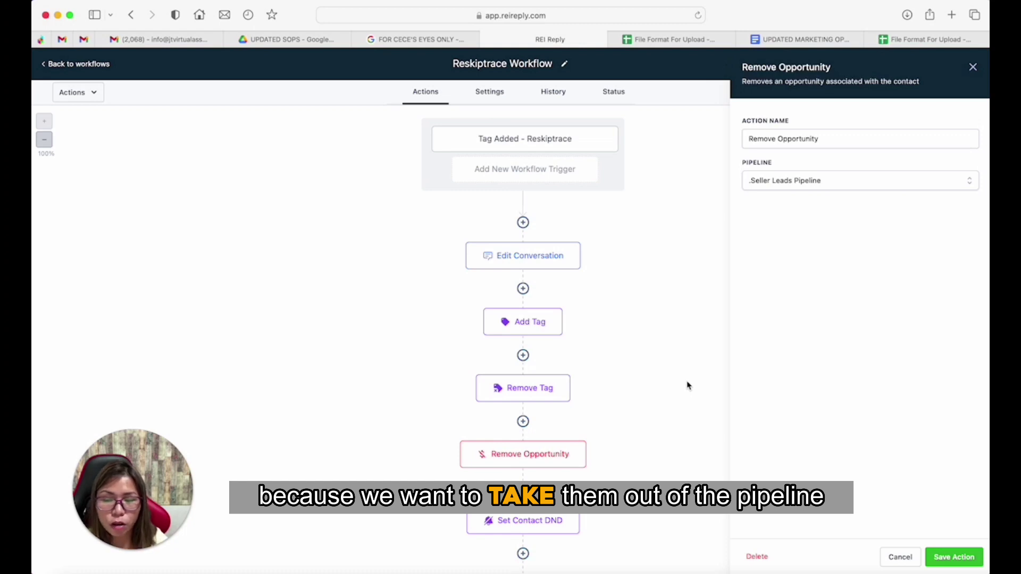
click(525, 529)
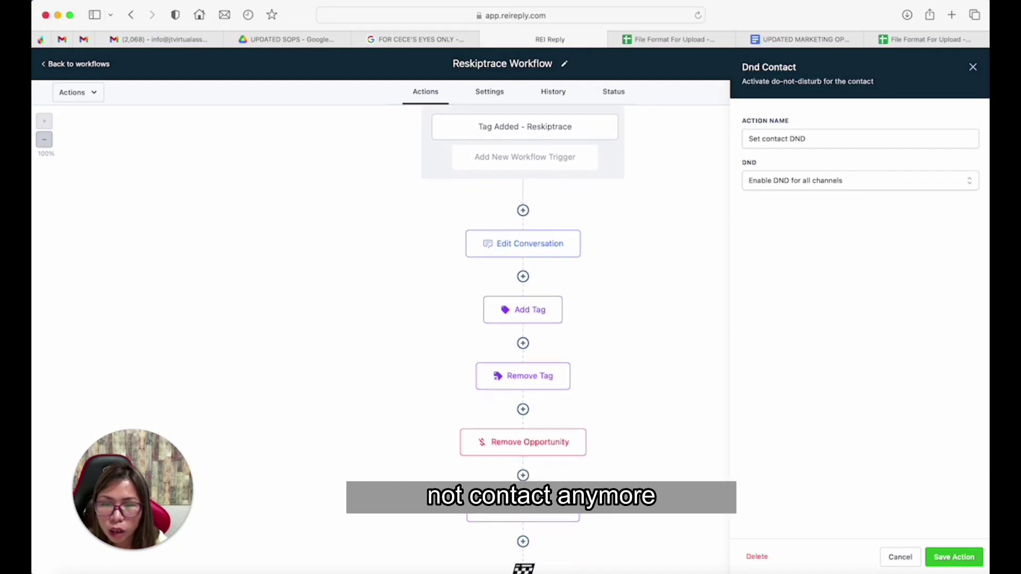
scroll(537, 194, down, 2)
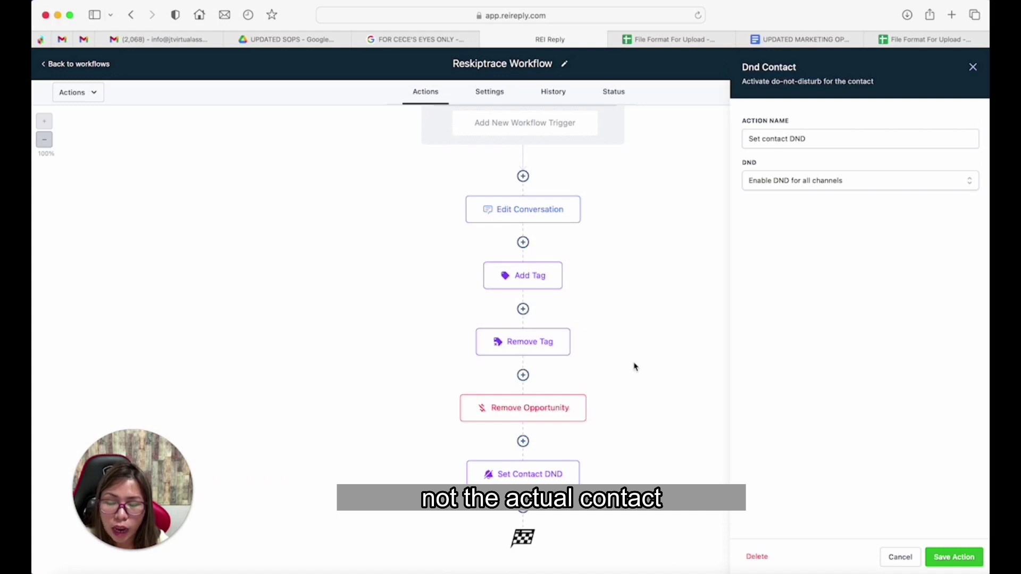
scroll(634, 367, up, 2)
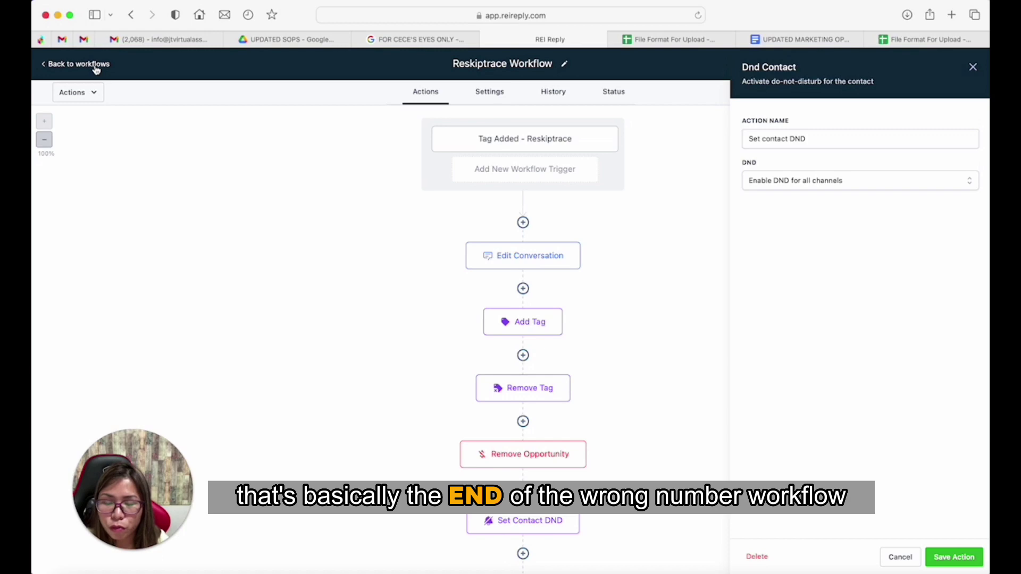
Step: Leave the Reskiptrace Workflow editor for the Automation Workflows list
click(79, 64)
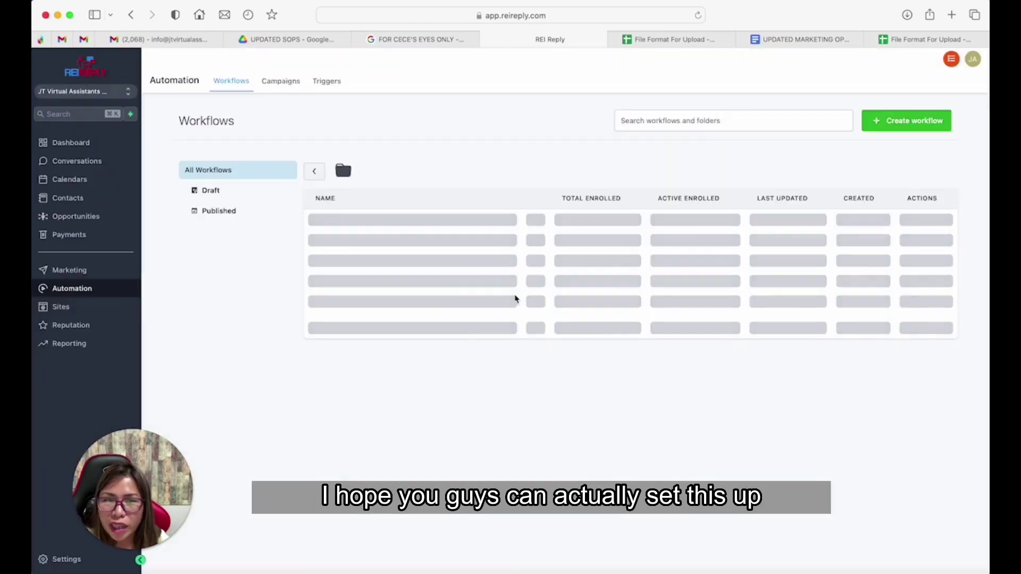